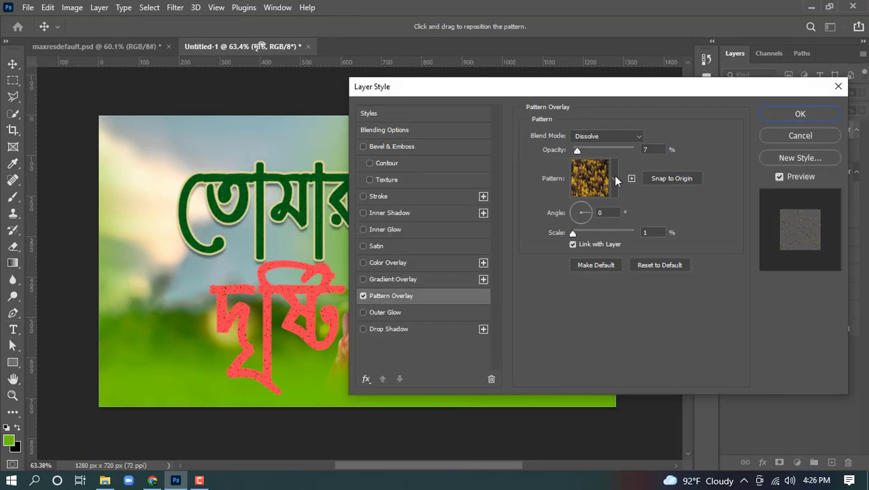
pyautogui.click(607, 136)
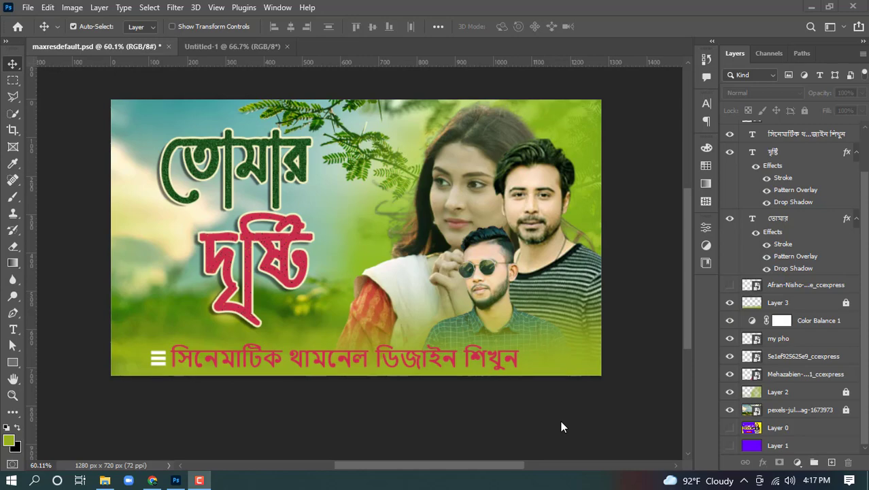
# Step: Switch to the browser and look through the thumbnails of the YouTube channel's uploaded videos
pyautogui.click(152, 480)
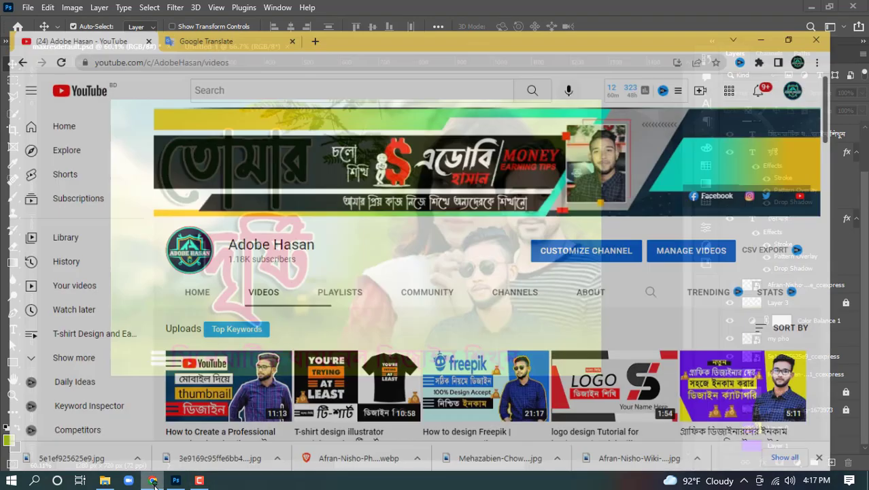
pyautogui.scroll(-4, 465, 330)
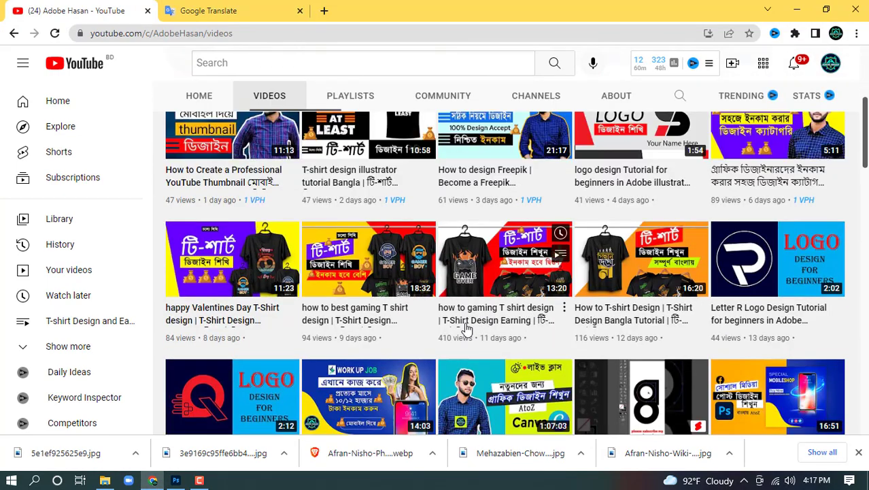
pyautogui.scroll(4, 622, 333)
pyautogui.scroll(-7, 423, 390)
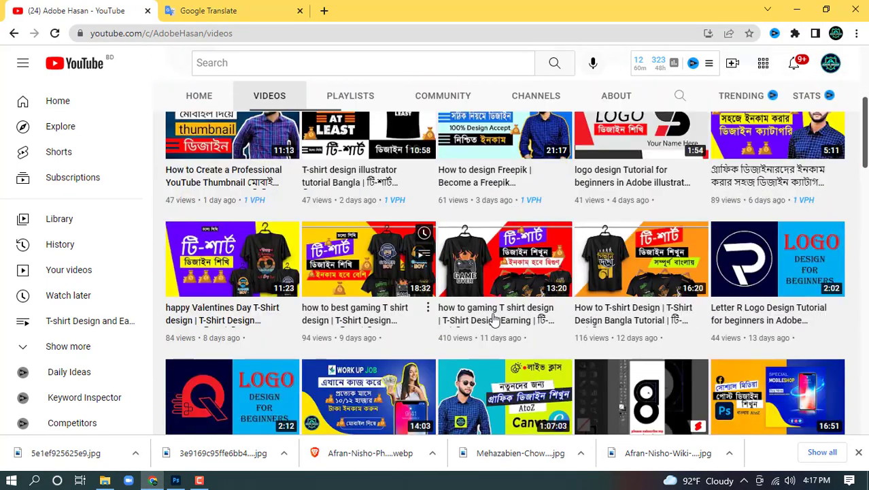
pyautogui.scroll(-4, 423, 390)
pyautogui.scroll(5, 452, 367)
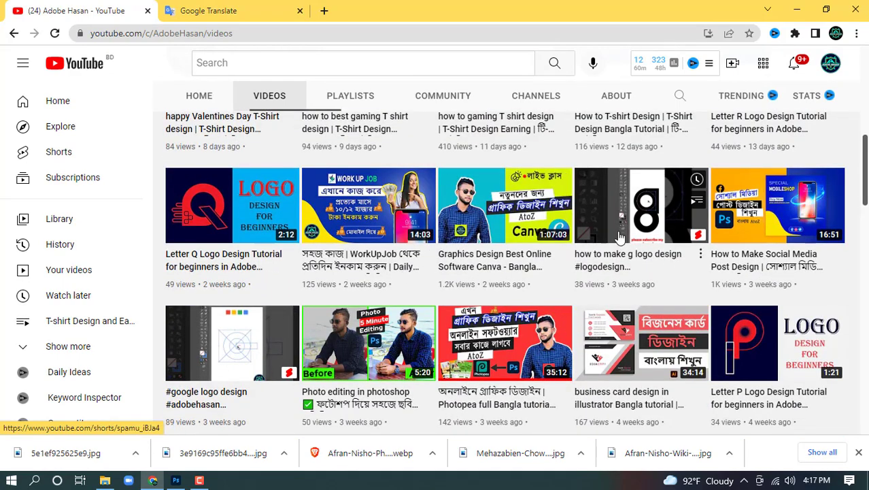
pyautogui.scroll(4, 553, 286)
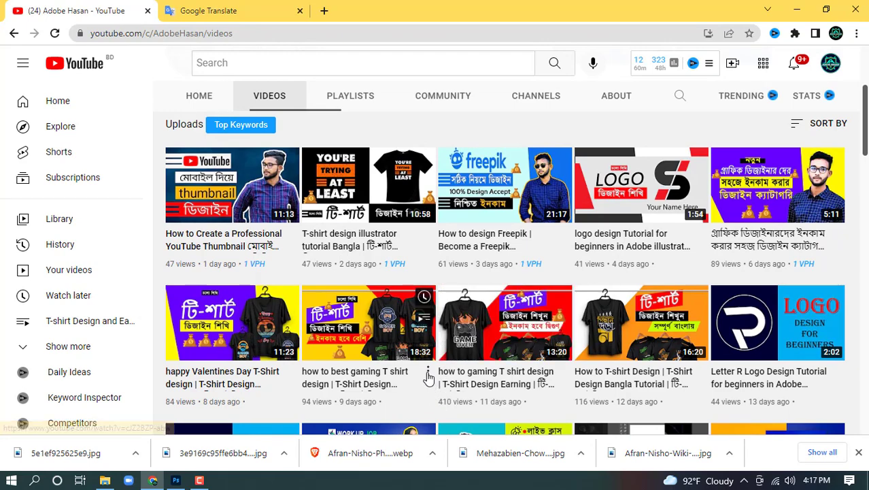
pyautogui.scroll(3, 408, 326)
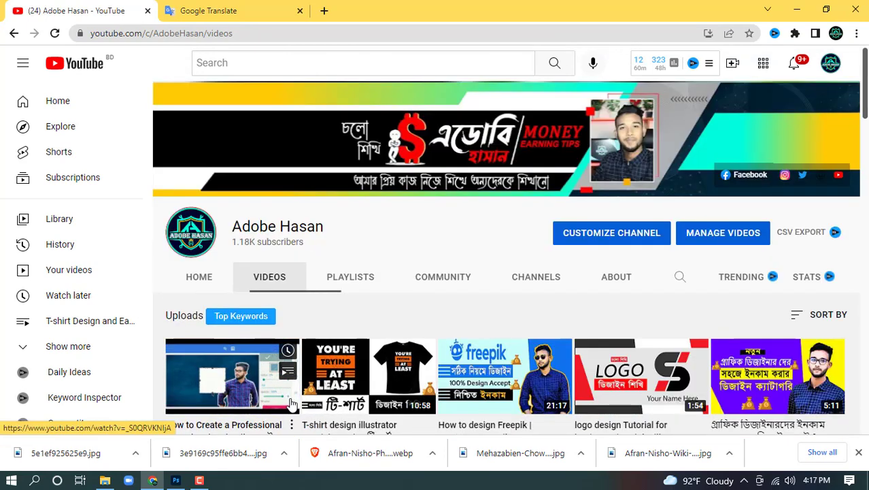
# Step: Switch to Photoshop and compare the finished thumbnail in maxresdefault.psd with the blank Untitled-1 document
pyautogui.click(176, 480)
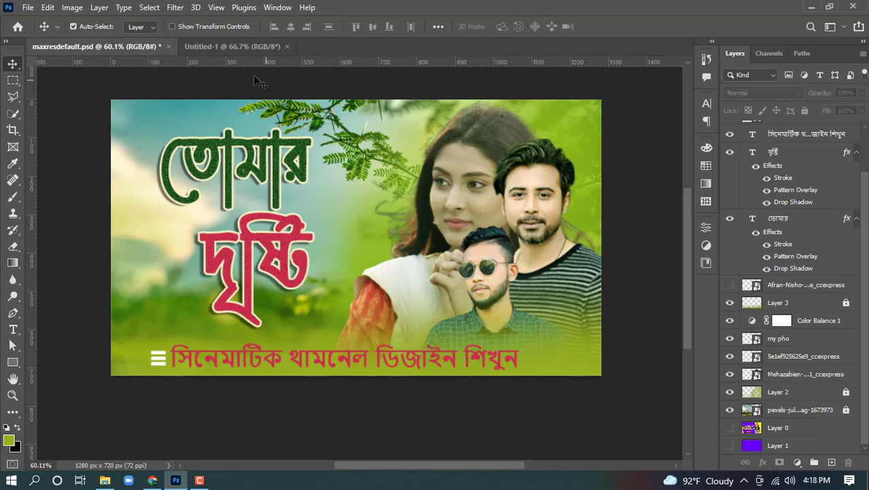
pyautogui.click(223, 48)
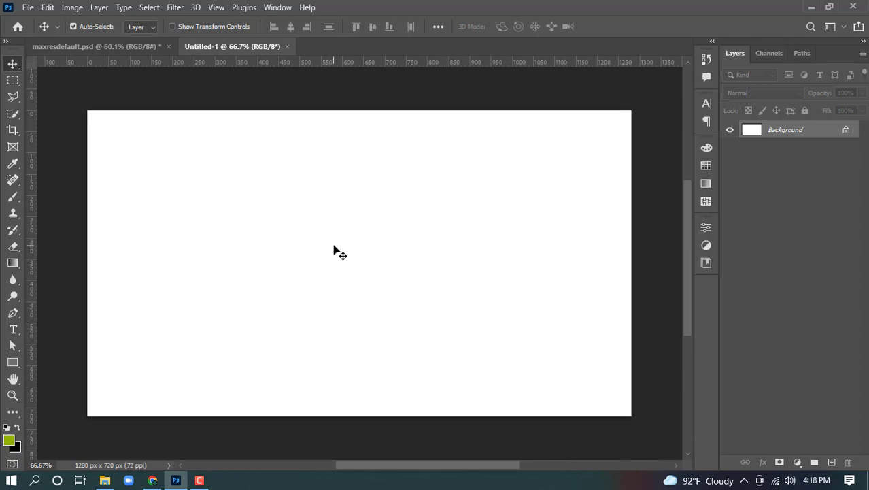
pyautogui.click(96, 46)
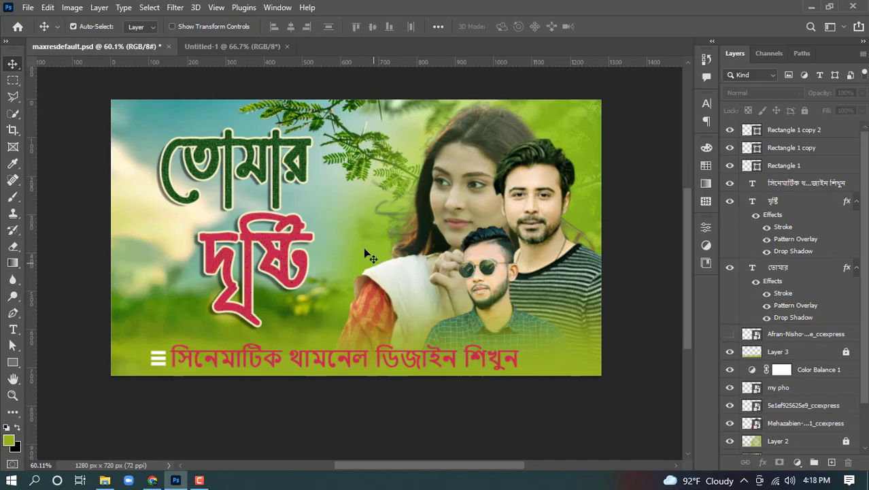
pyautogui.click(239, 48)
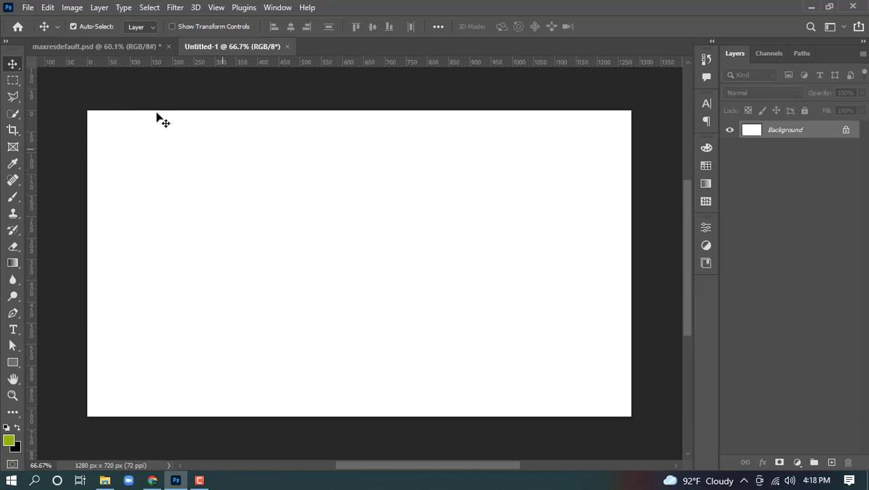
# Step: Open the Pexels nature background JPG from New folder (2) inside Downloads
pyautogui.click(28, 7)
pyautogui.click(39, 33)
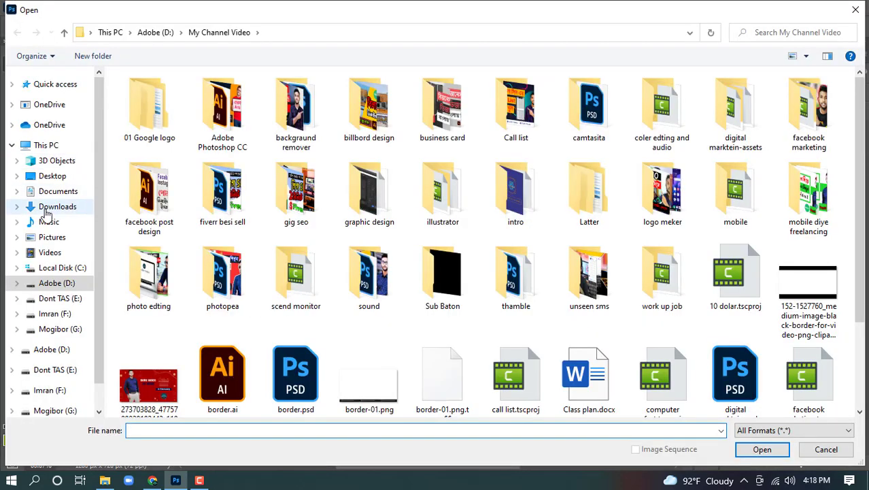
pyautogui.click(47, 206)
pyautogui.doubleClick(155, 129)
pyautogui.click(300, 128)
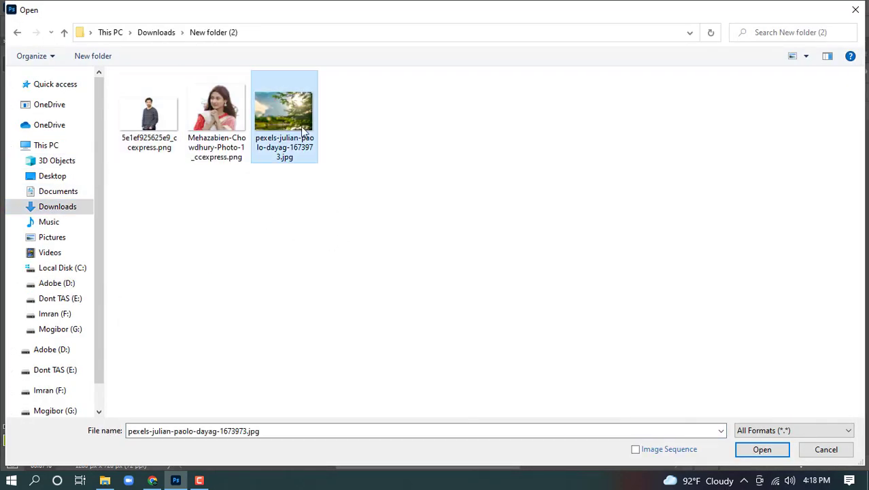
pyautogui.click(776, 451)
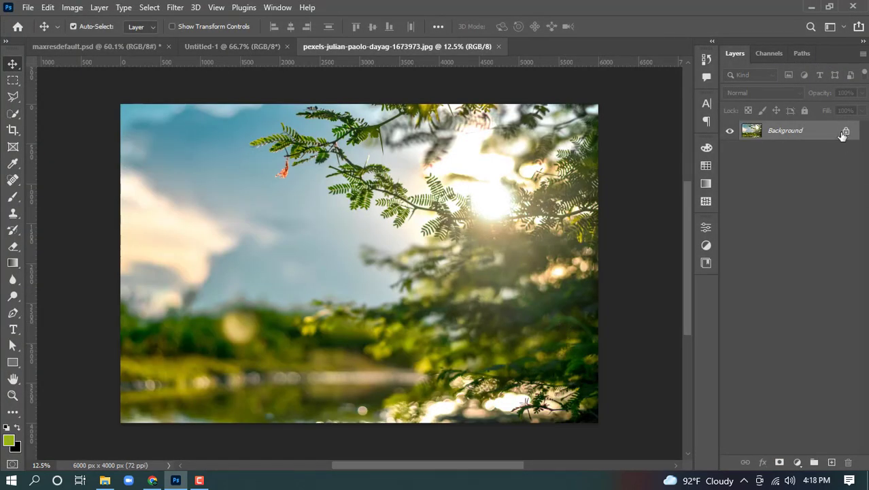
# Step: Unlock the nature photo's layer, bring it into Untitled-1 and scale it to 24.29% so it covers the canvas
pyautogui.click(845, 132)
pyautogui.moveTo(423, 262); pyautogui.dragTo(347, 221)
pyautogui.hotkey('ctrl', 't')
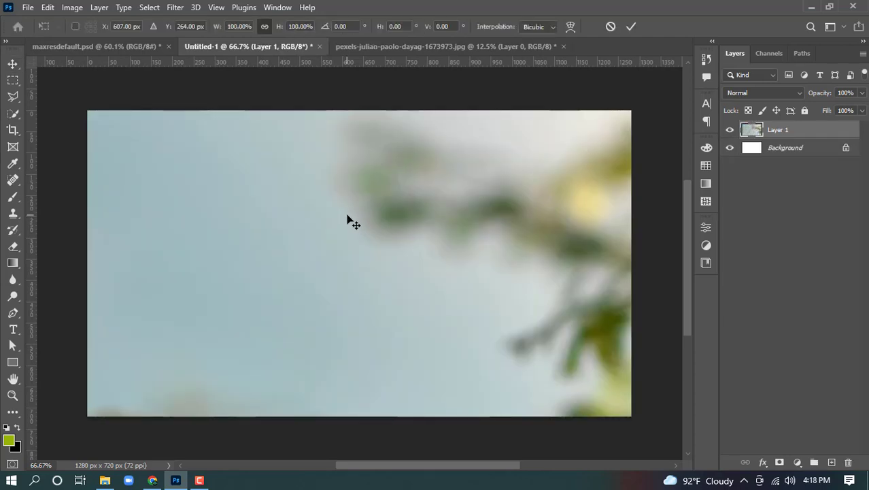
pyautogui.scroll(-10, 348, 227)
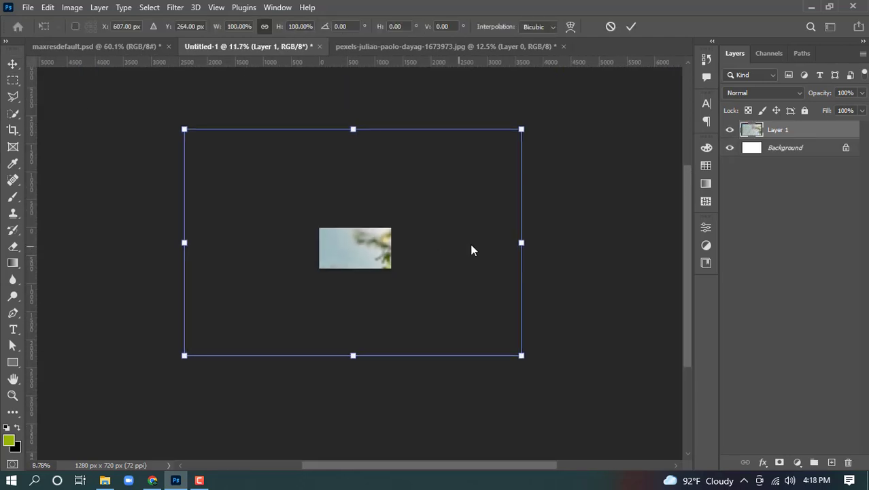
pyautogui.moveTo(521, 242); pyautogui.dragTo(475, 228)
pyautogui.scroll(10, 376, 250)
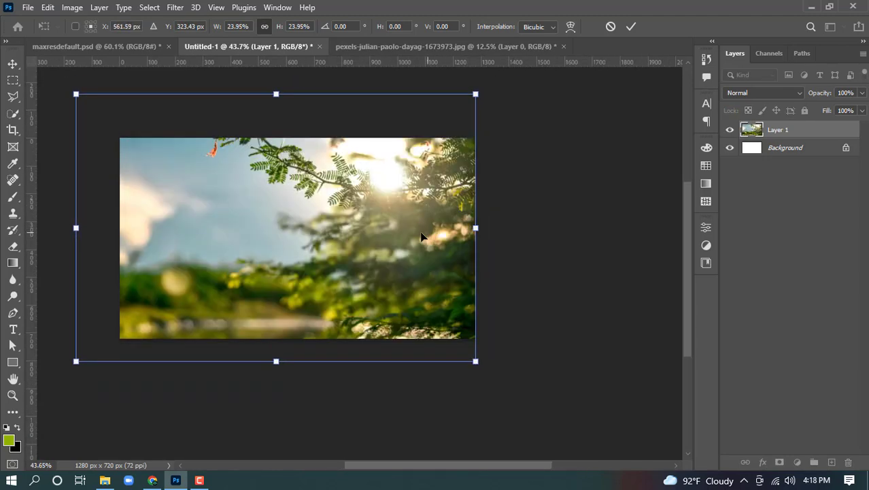
pyautogui.moveTo(421, 236); pyautogui.dragTo(439, 240)
pyautogui.moveTo(496, 231); pyautogui.dragTo(503, 230)
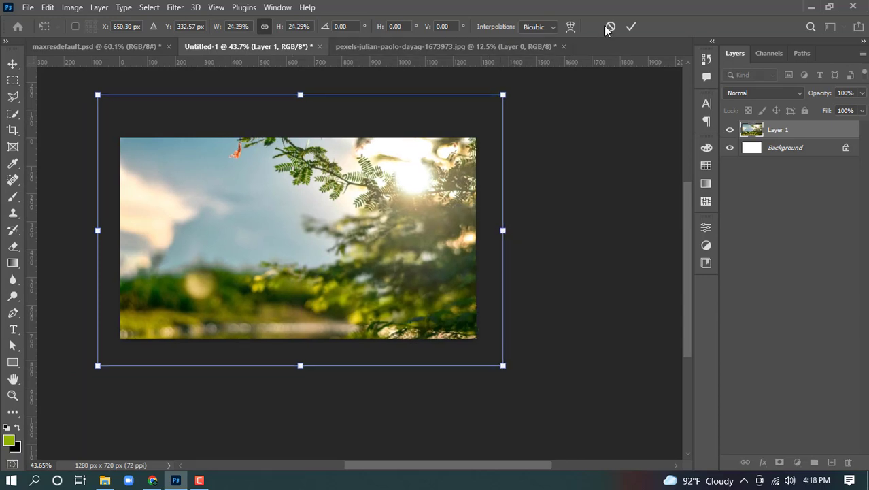
pyautogui.click(631, 26)
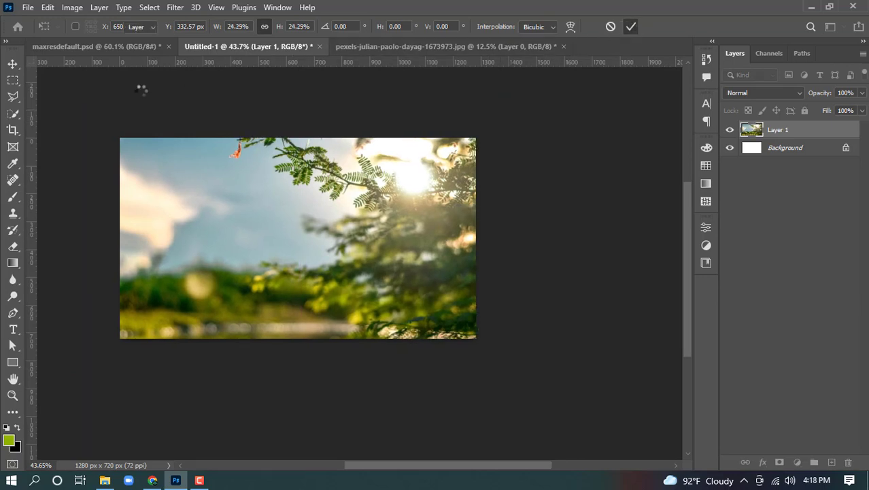
# Step: Check the finished thumbnail for reference and enlarge the background photo in Untitled-1 to about 115%, adjusting its position over the canvas
pyautogui.click(122, 45)
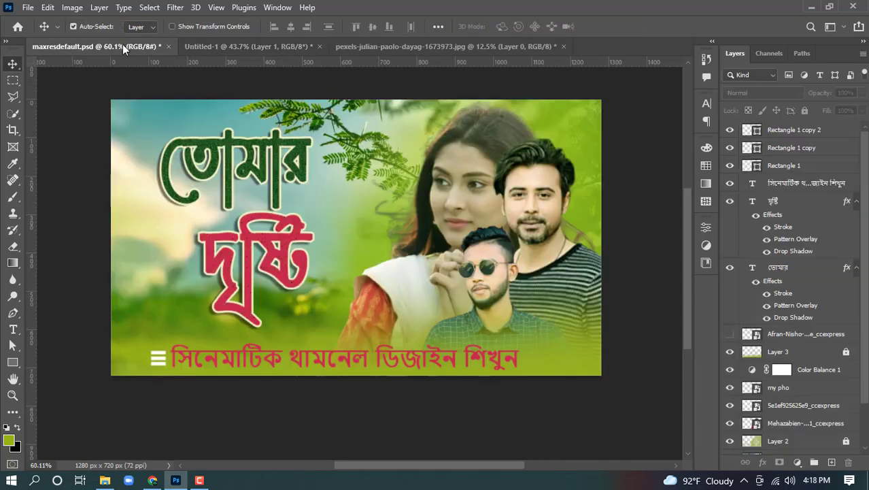
pyautogui.click(229, 47)
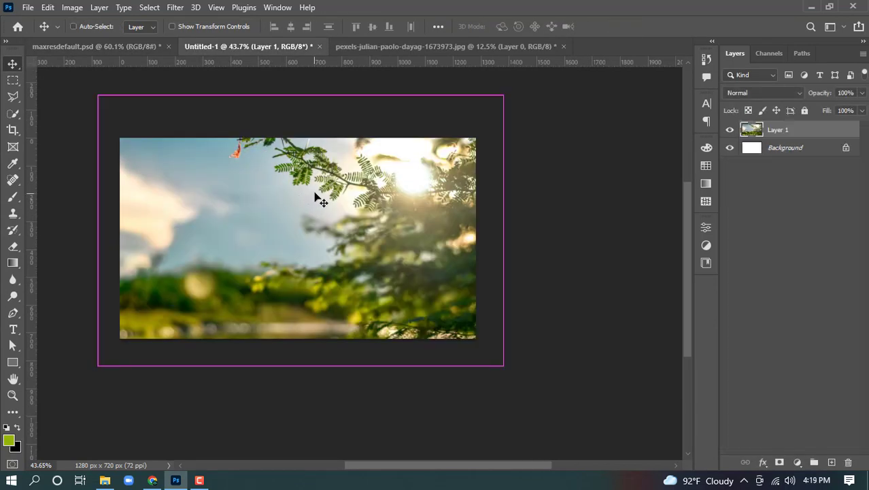
pyautogui.hotkey('ctrl', 't')
pyautogui.moveTo(502, 230); pyautogui.dragTo(490, 242)
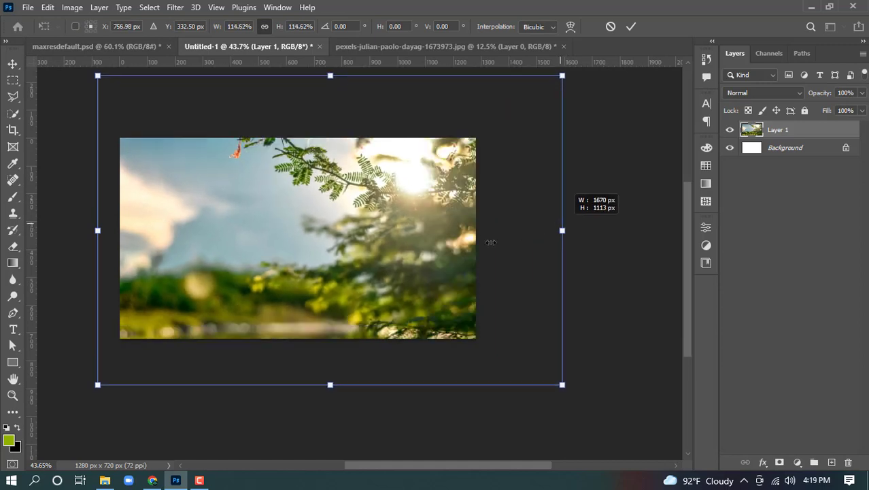
pyautogui.moveTo(431, 263); pyautogui.dragTo(428, 251)
pyautogui.click(631, 26)
# Step: Close the source nature JPG document without saving its changes
pyautogui.click(537, 47)
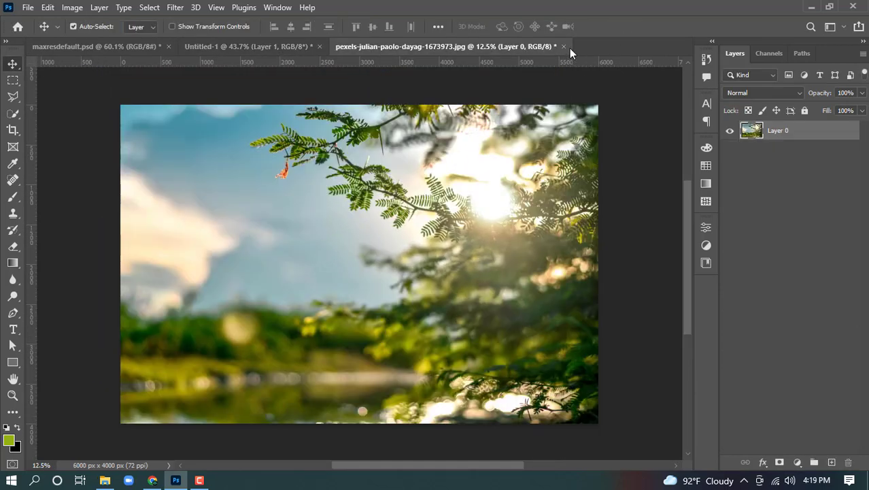
pyautogui.click(563, 46)
pyautogui.click(427, 186)
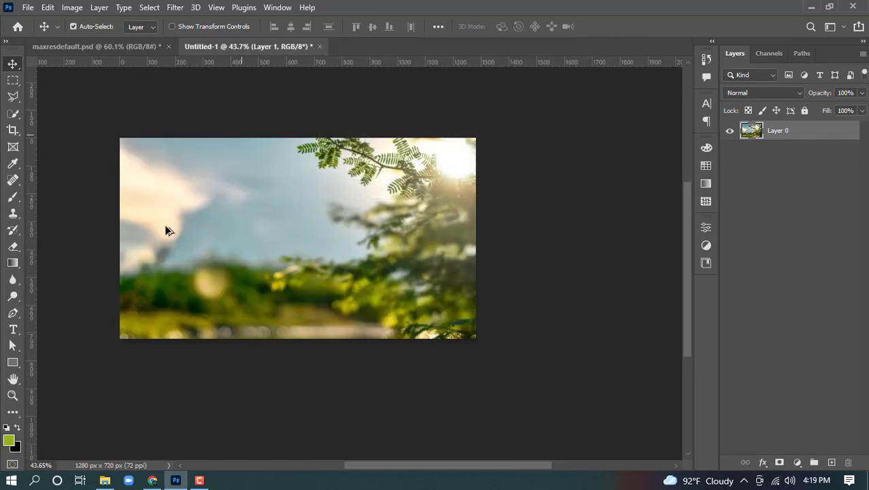
# Step: Place the woman's cut-out PNG from New folder (2) as an embedded image in Untitled-1
pyautogui.scroll(5, 170, 226)
pyautogui.moveTo(306, 222); pyautogui.dragTo(278, 218)
pyautogui.scroll(-1, 307, 228)
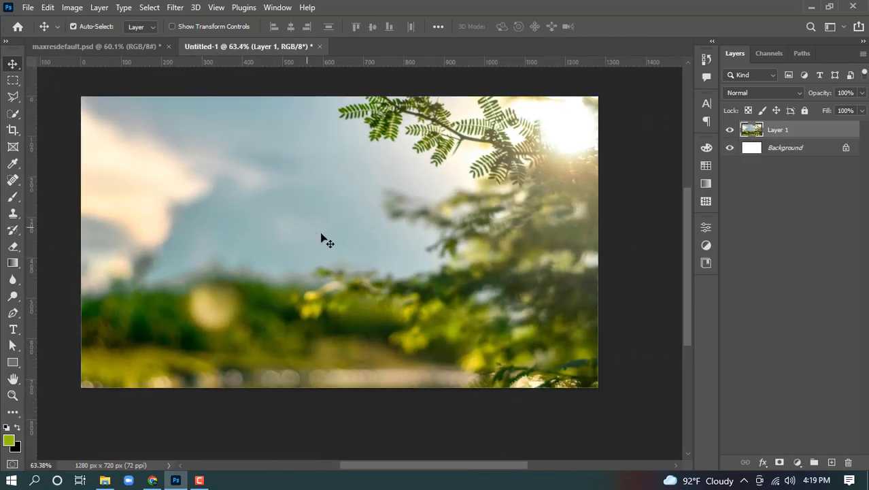
pyautogui.moveTo(333, 233); pyautogui.dragTo(341, 246)
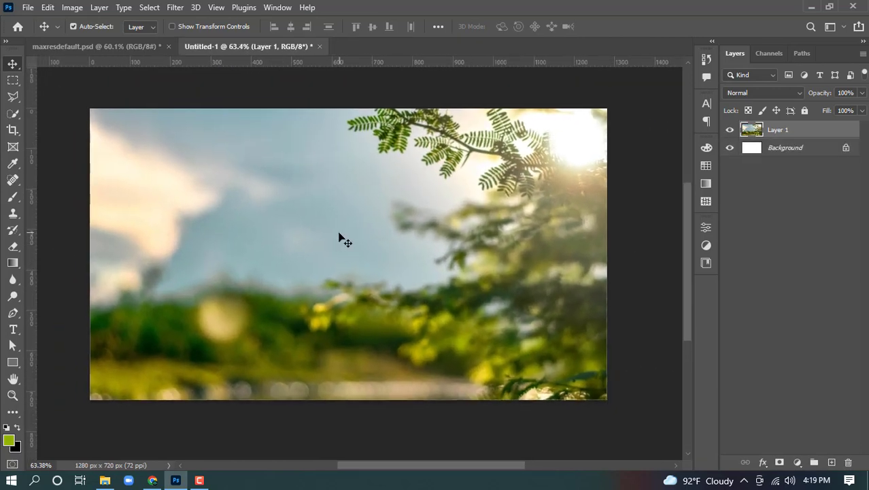
pyautogui.click(28, 7)
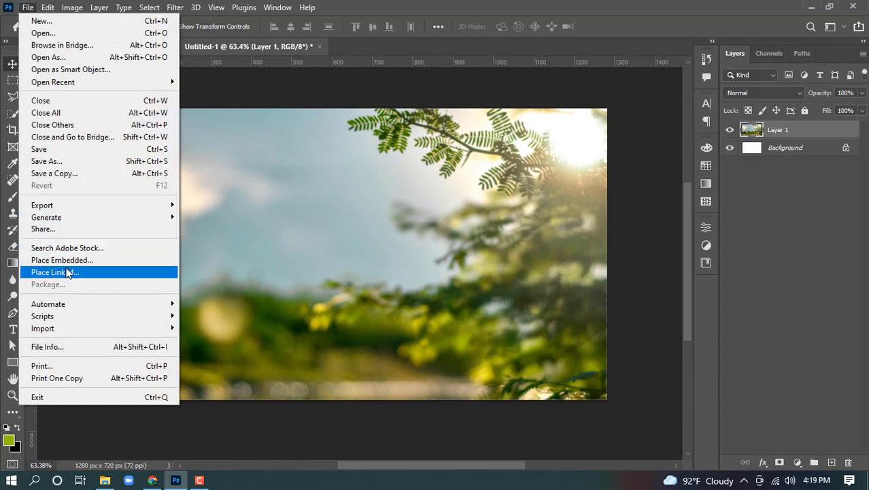
pyautogui.click(65, 260)
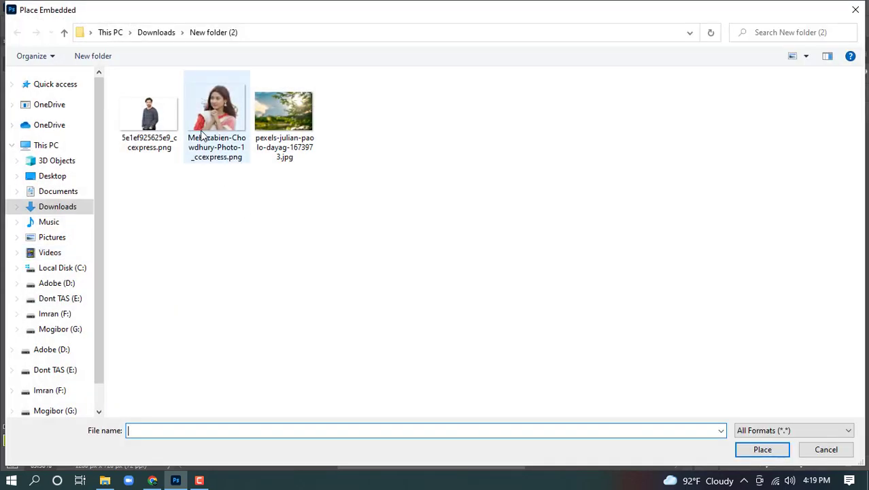
pyautogui.click(202, 136)
pyautogui.click(766, 453)
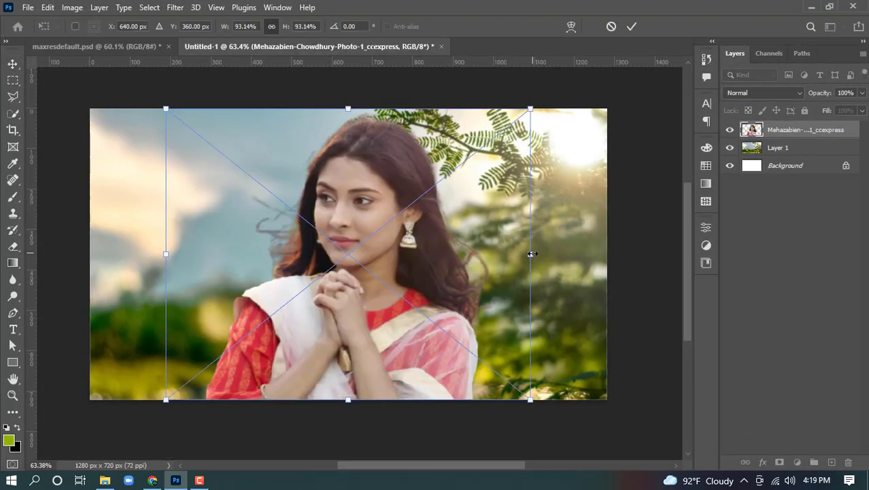
# Step: Adjust the woman's size and position her on the right half of the canvas, reaching its bottom edge
pyautogui.moveTo(532, 254); pyautogui.dragTo(511, 253)
pyautogui.moveTo(336, 286); pyautogui.dragTo(445, 286)
pyautogui.moveTo(447, 391); pyautogui.dragTo(447, 407)
pyautogui.click(633, 26)
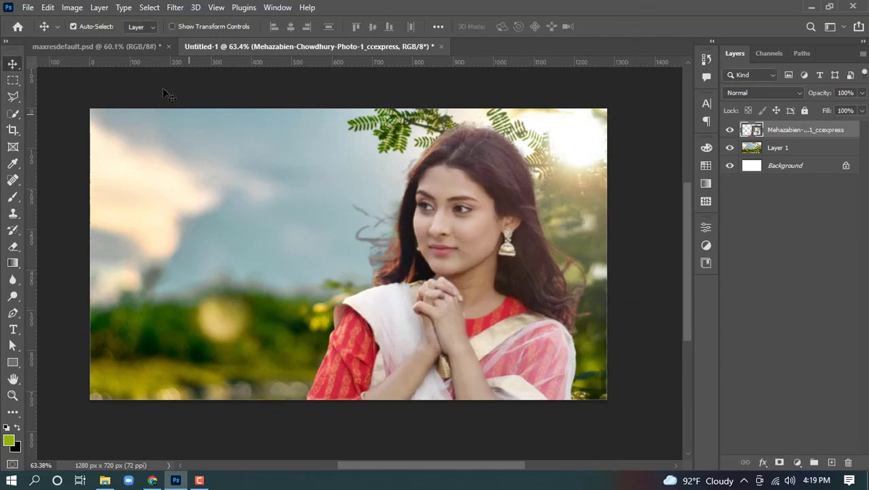
# Step: Check the finished thumbnail for reference and place 5e1ef925625e9_ccexpress.png as an embedded image in Untitled-1
pyautogui.click(132, 47)
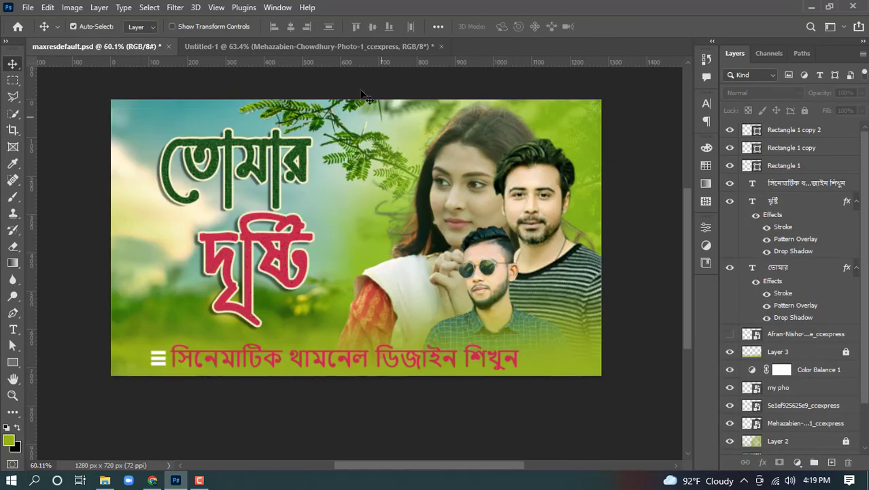
pyautogui.click(341, 47)
pyautogui.click(30, 7)
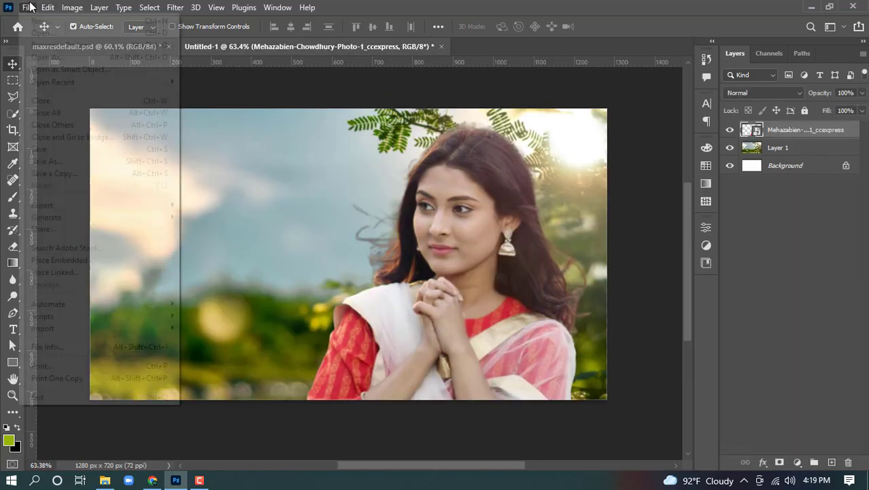
pyautogui.click(54, 262)
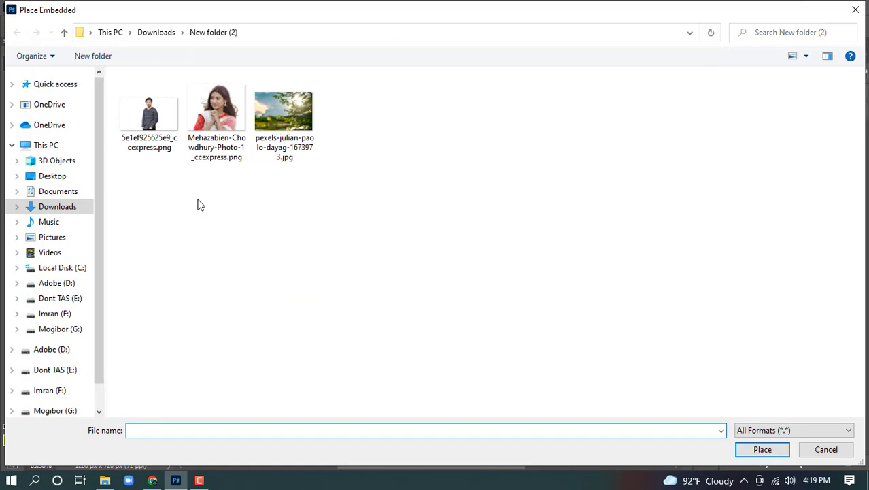
pyautogui.click(170, 140)
pyautogui.click(763, 449)
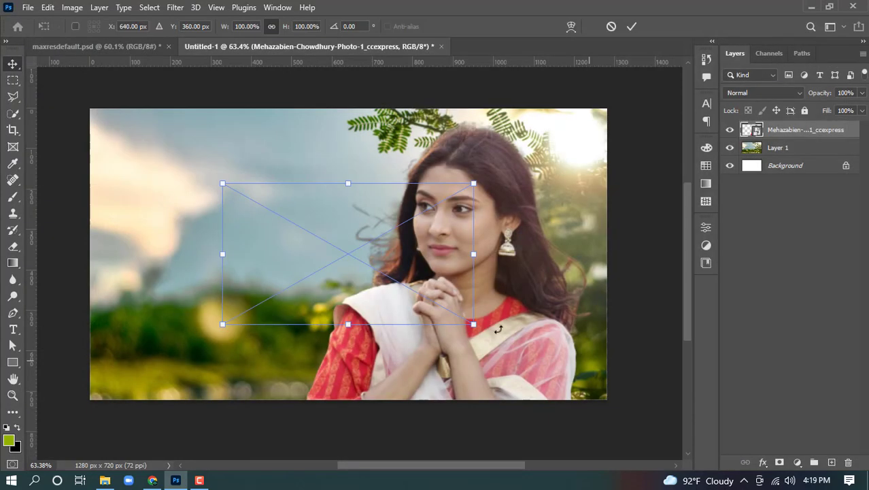
# Step: Enlarge the man's cut-out to about 272% and position him over the woman's shoulder on the canvas's right side
pyautogui.moveTo(345, 330); pyautogui.dragTo(347, 439)
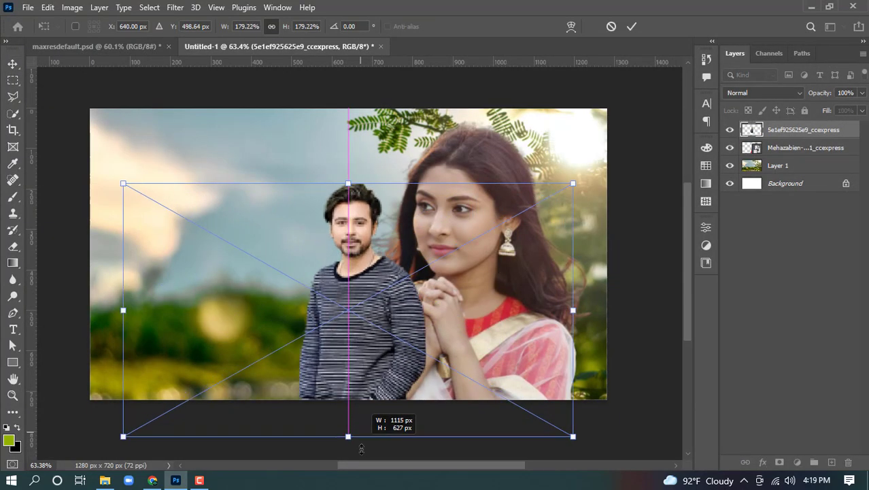
pyautogui.moveTo(343, 309); pyautogui.dragTo(507, 316)
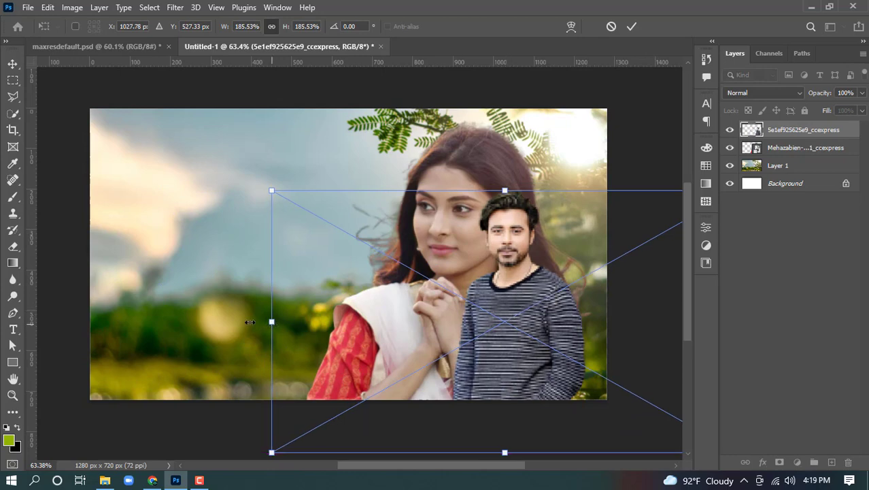
pyautogui.moveTo(250, 322); pyautogui.dragTo(69, 321)
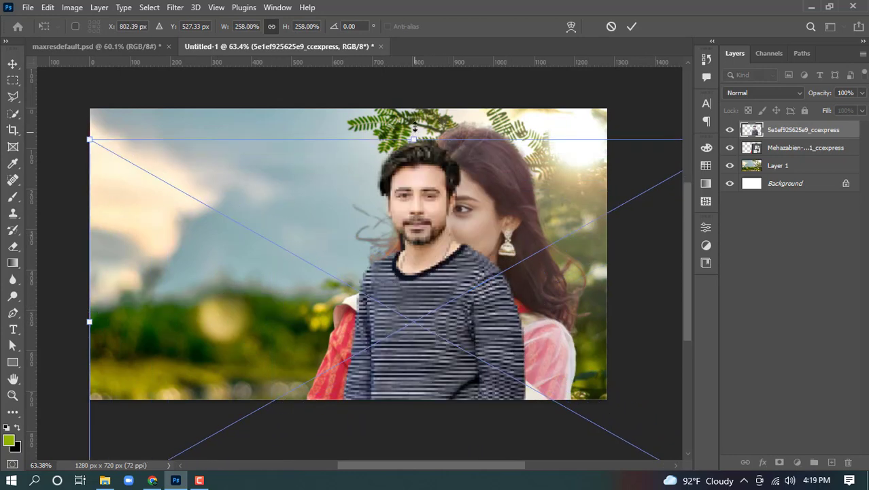
pyautogui.moveTo(415, 130); pyautogui.dragTo(415, 110)
pyautogui.moveTo(448, 260); pyautogui.dragTo(515, 313)
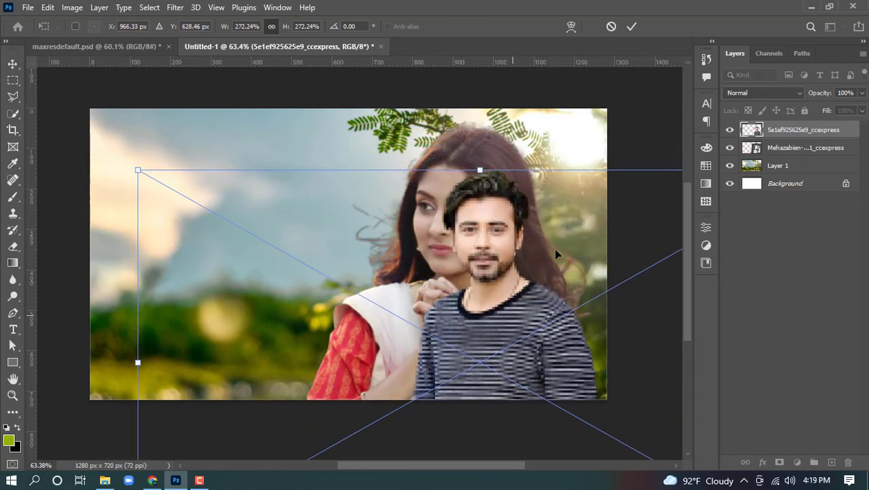
pyautogui.click(633, 27)
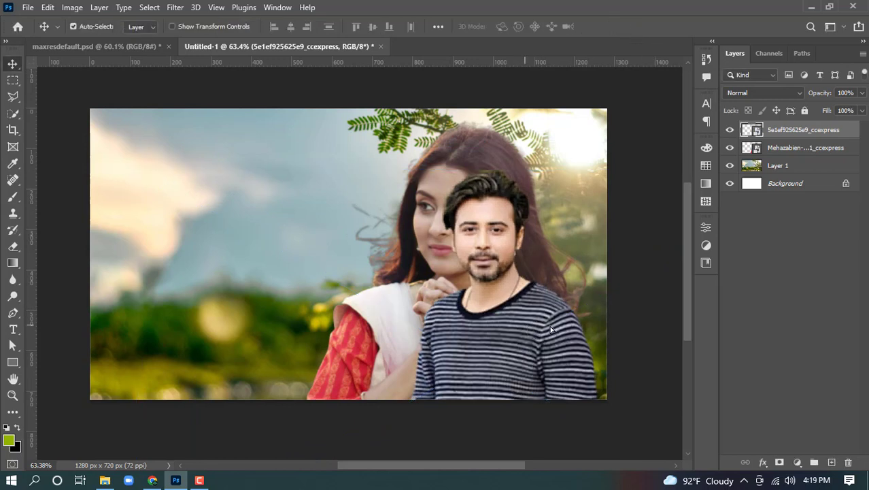
# Step: Move the man farther right and slightly lower so that the woman's face is uncovered
pyautogui.moveTo(530, 332); pyautogui.dragTo(561, 346)
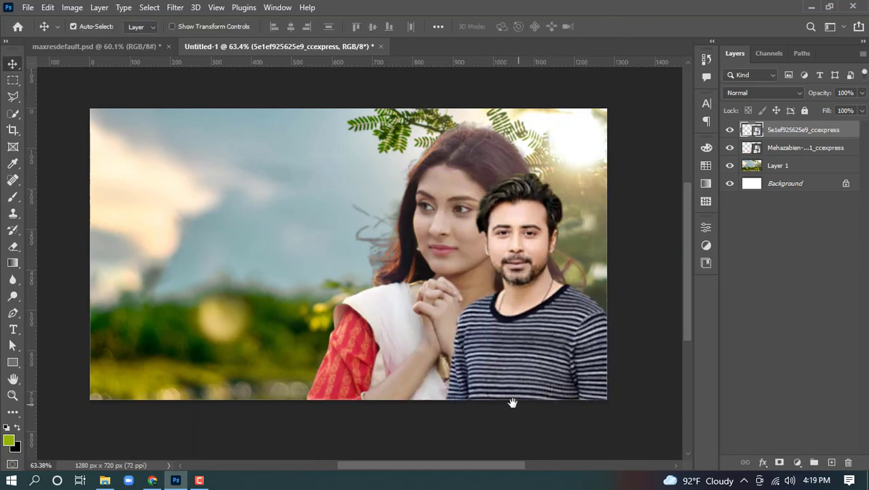
pyautogui.moveTo(514, 403); pyautogui.dragTo(488, 399)
pyautogui.moveTo(510, 337); pyautogui.dragTo(510, 347)
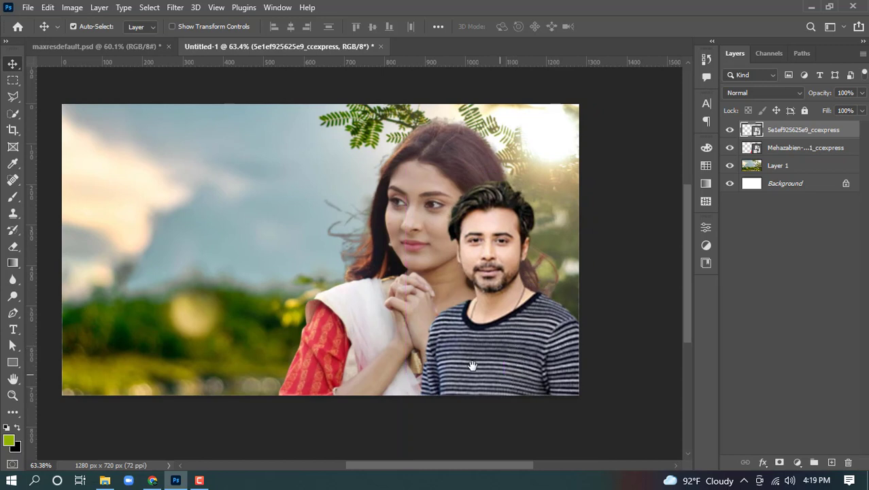
pyautogui.moveTo(439, 349); pyautogui.dragTo(447, 351)
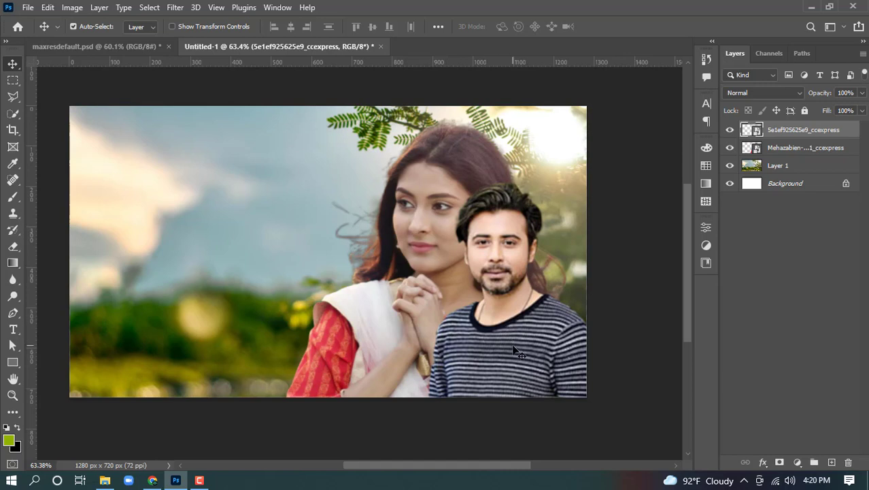
# Step: Enlarge the man's cut-out slightly and reposition him beside the woman against the canvas's right and bottom edges
pyautogui.hotkey('ctrl', 't')
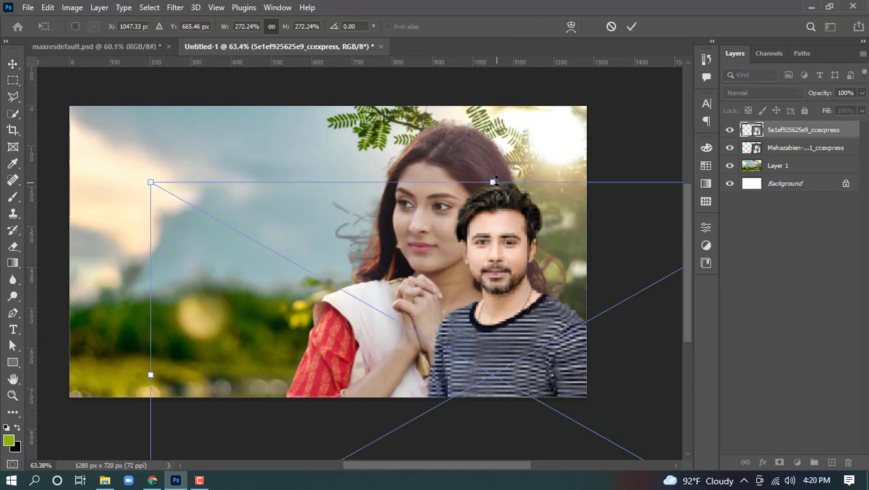
pyautogui.moveTo(496, 181)
pyautogui.mouseDown()
pyautogui.moveTo(496, 198)
pyautogui.moveTo(496, 181)
pyautogui.mouseUp()
pyautogui.moveTo(503, 308); pyautogui.dragTo(518, 323)
pyautogui.click(632, 25)
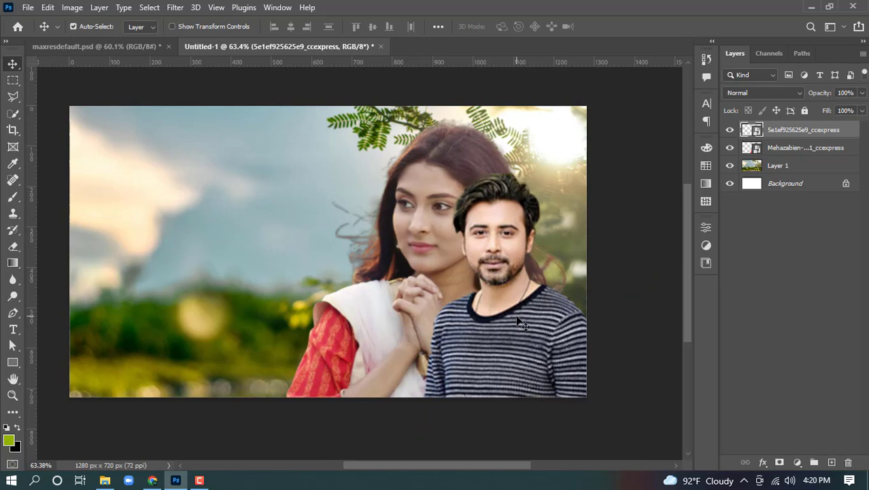
# Step: Compare the portrait arrangement and background colouring with the finished thumbnail in maxresdefault.psd
pyautogui.click(69, 46)
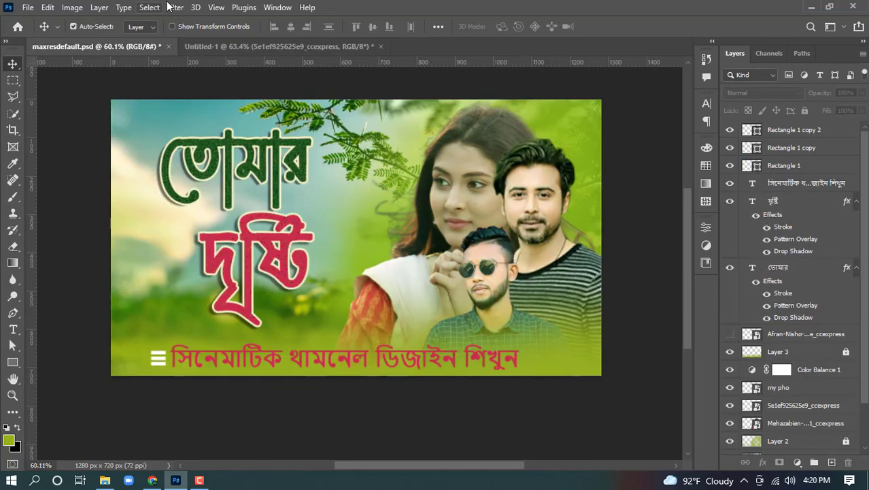
pyautogui.click(243, 46)
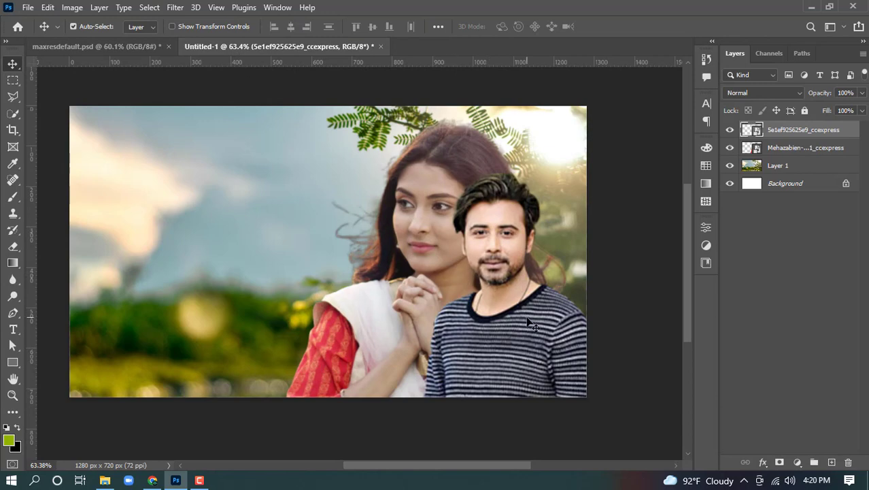
pyautogui.click(134, 52)
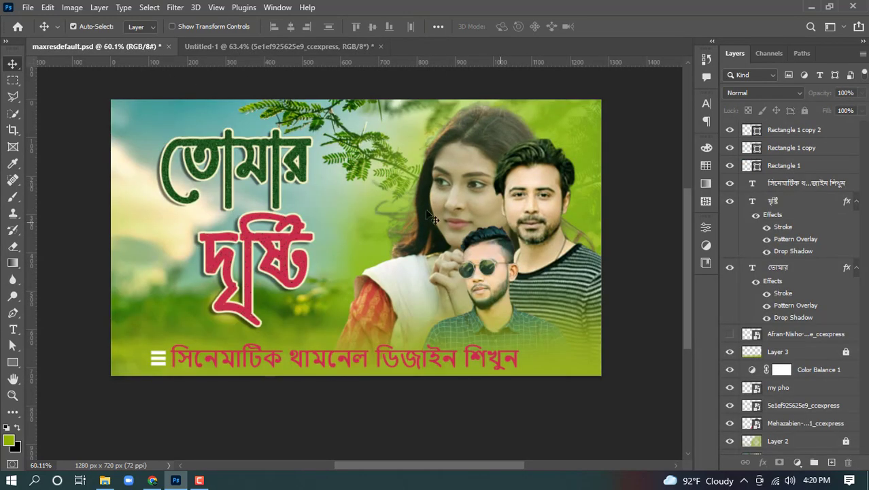
pyautogui.click(286, 47)
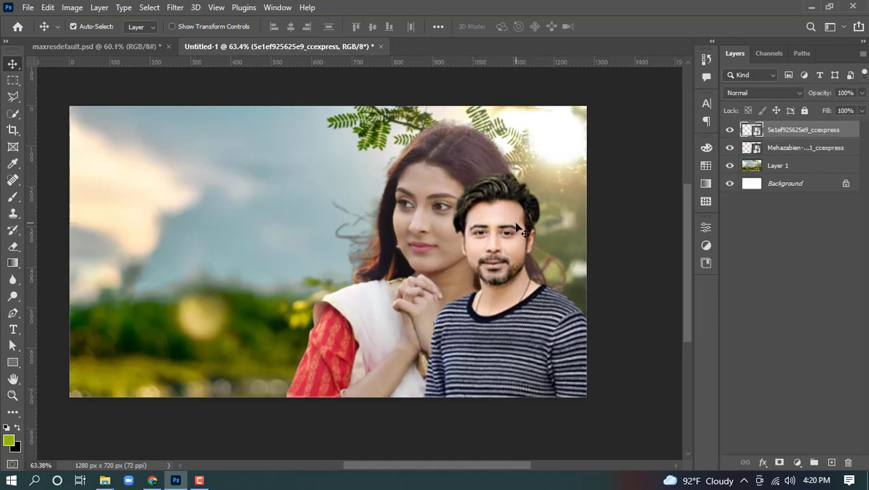
# Step: Add a new layer beneath both portraits and set the foreground colour to bright green #82b214
pyautogui.click(831, 463)
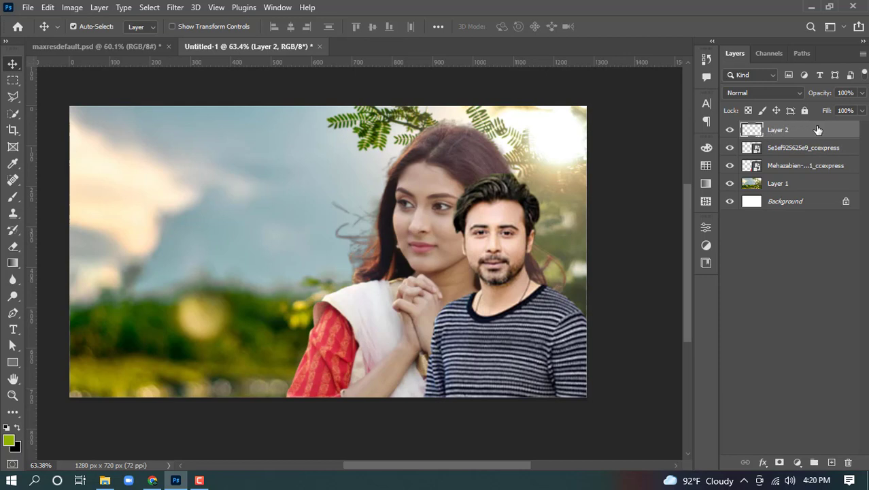
pyautogui.moveTo(804, 138); pyautogui.dragTo(793, 191)
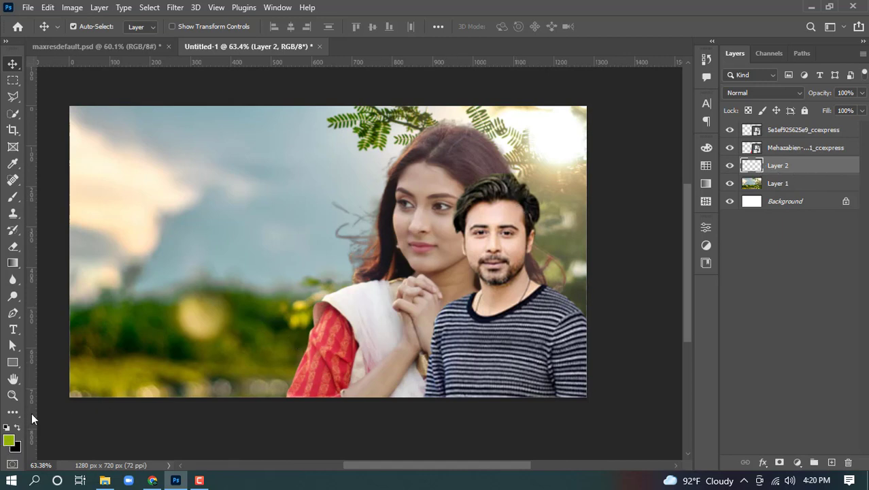
pyautogui.press('i')
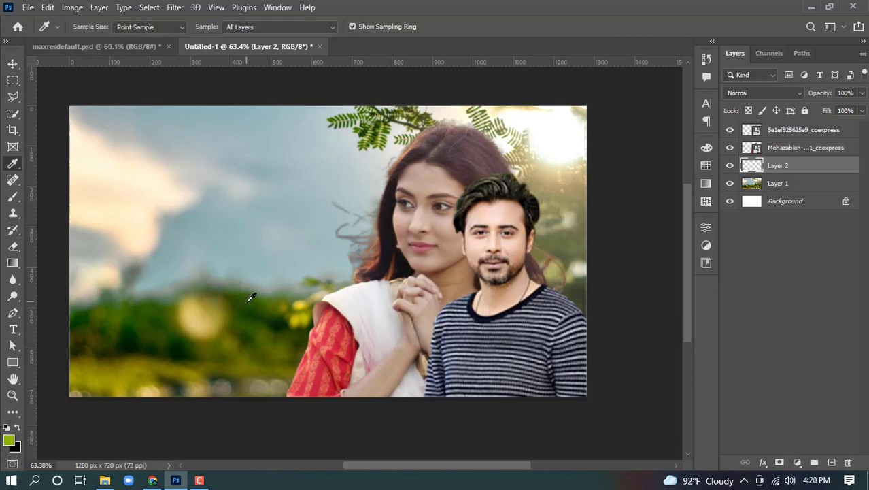
pyautogui.click(9, 442)
pyautogui.moveTo(592, 295); pyautogui.dragTo(622, 273)
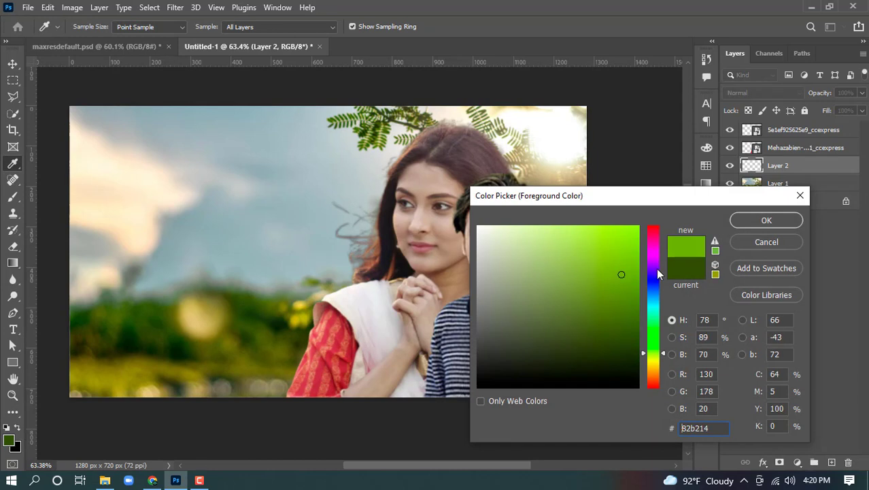
pyautogui.click(755, 225)
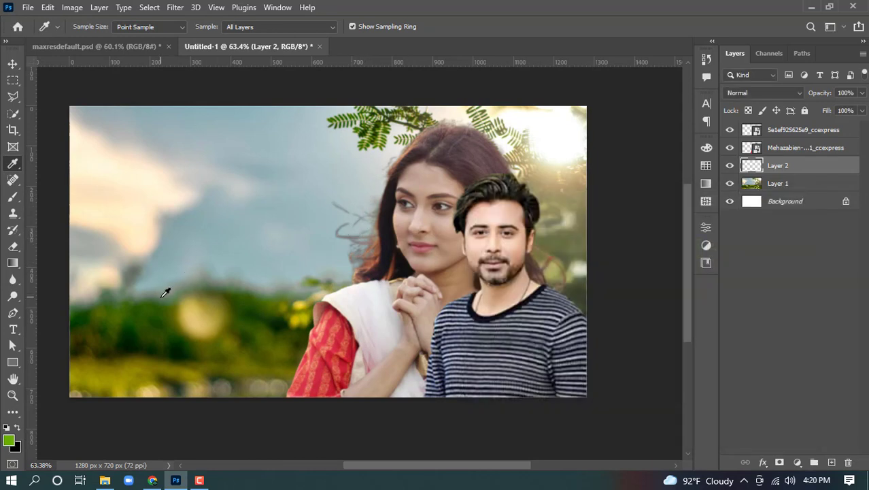
# Step: Set up the soft brush with a size of 600, 74% opacity and 79% flow
pyautogui.press('b')
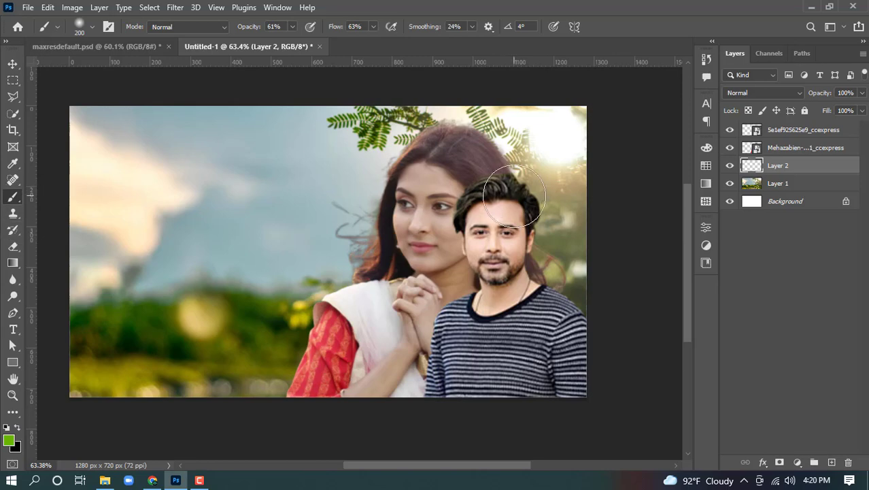
pyautogui.press('[')
pyautogui.press('[')
pyautogui.press(']')
pyautogui.press(']')
pyautogui.press(']')
pyautogui.press(']')
pyautogui.press(']')
pyautogui.press(']')
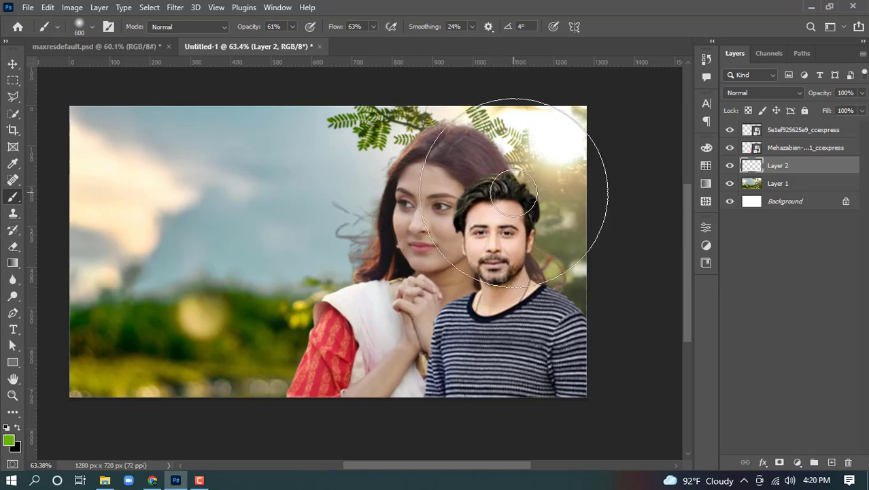
pyautogui.click(293, 27)
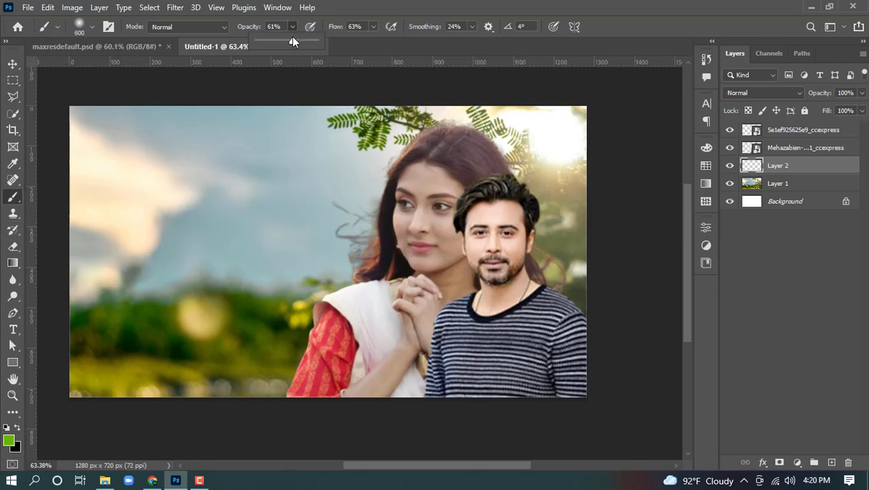
pyautogui.moveTo(296, 42); pyautogui.dragTo(301, 43)
pyautogui.click(372, 28)
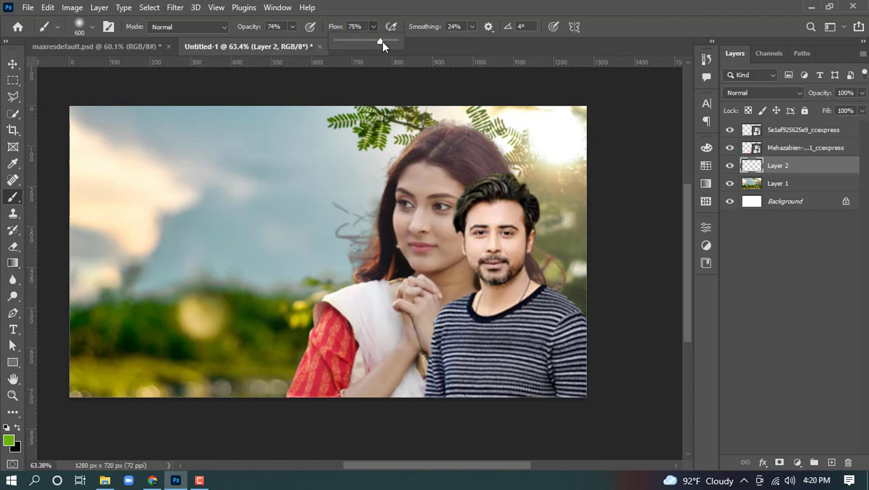
# Step: Reduce the brush size to 500 and paint green over the bright background behind the two portraits
pyautogui.click(552, 167)
pyautogui.press('[')
pyautogui.moveTo(552, 155)
pyautogui.mouseDown()
pyautogui.moveTo(533, 348)
pyautogui.moveTo(519, 149)
pyautogui.moveTo(495, 145)
pyautogui.moveTo(407, 213)
pyautogui.mouseUp()
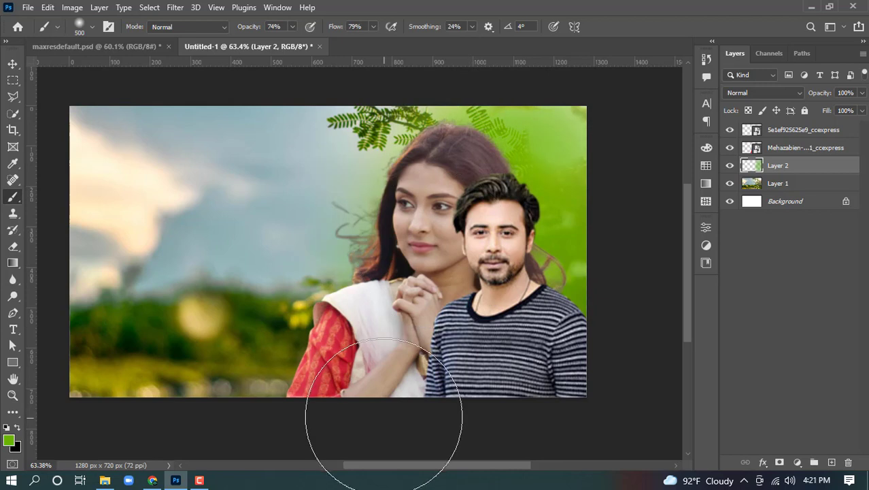
# Step: Lower the brush opacity to 60%, extend the green around the woman's head and upper-right background, and compare it with the finished thumbnail
pyautogui.click(293, 26)
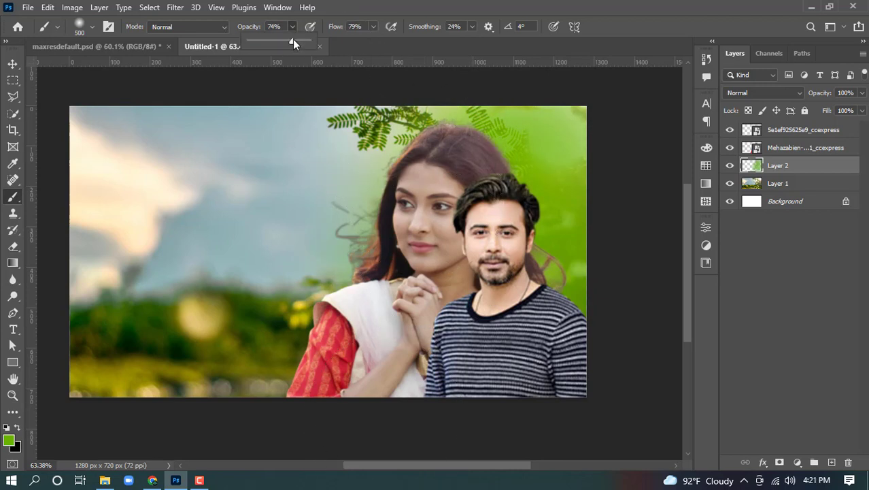
pyautogui.moveTo(293, 39); pyautogui.dragTo(283, 43)
pyautogui.click(430, 197)
pyautogui.click(393, 191)
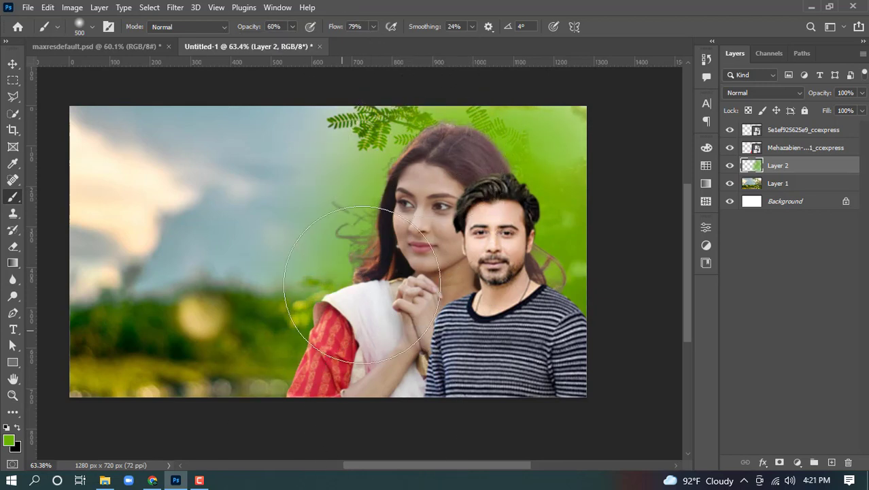
pyautogui.click(385, 155)
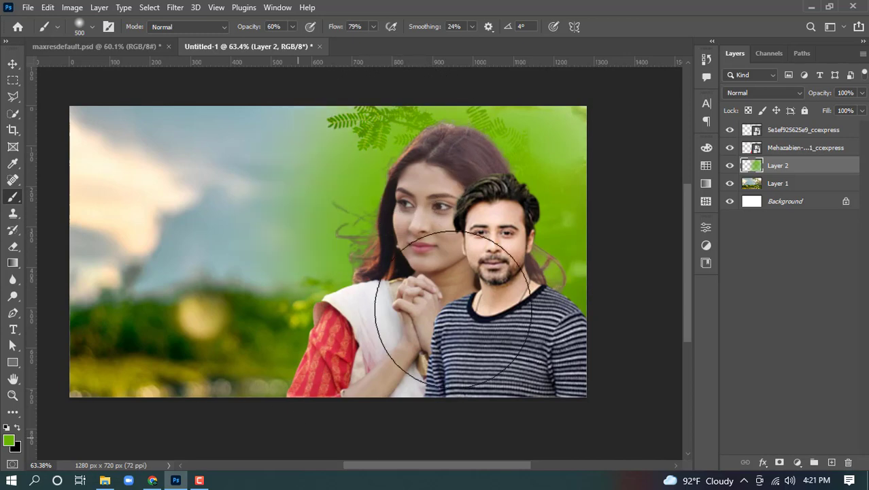
pyautogui.click(549, 162)
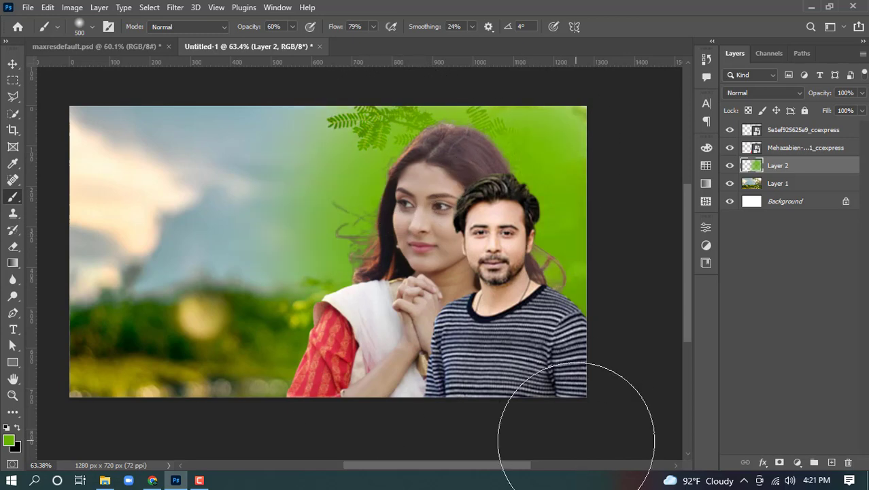
pyautogui.click(133, 47)
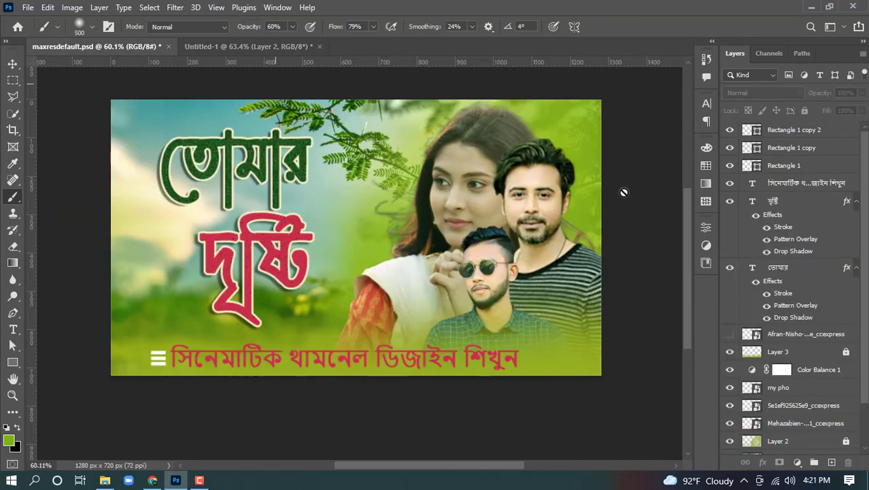
pyautogui.click(260, 47)
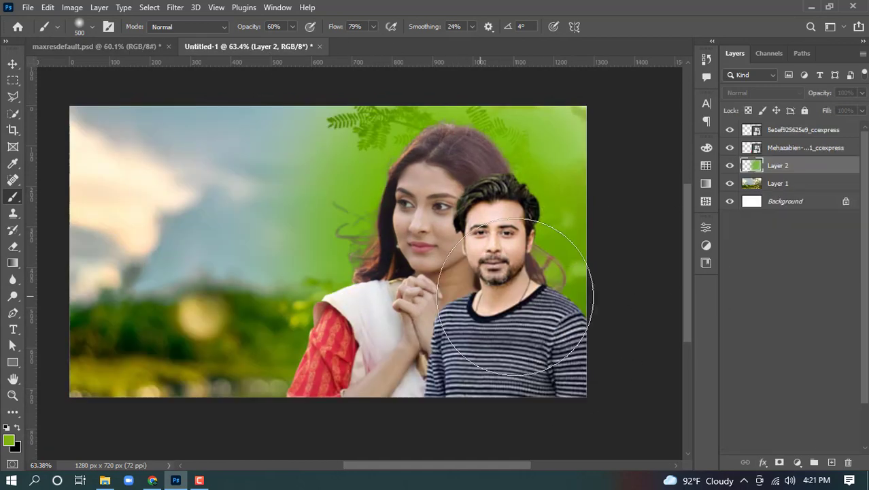
# Step: Add a new empty layer and move it above both portraits to the top of the layer stack
pyautogui.press('v')
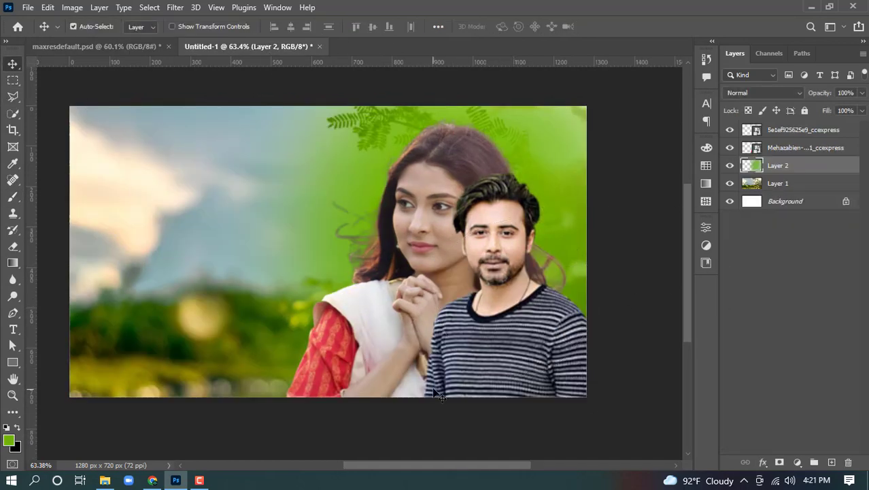
pyautogui.click(831, 462)
pyautogui.moveTo(827, 177); pyautogui.dragTo(840, 136)
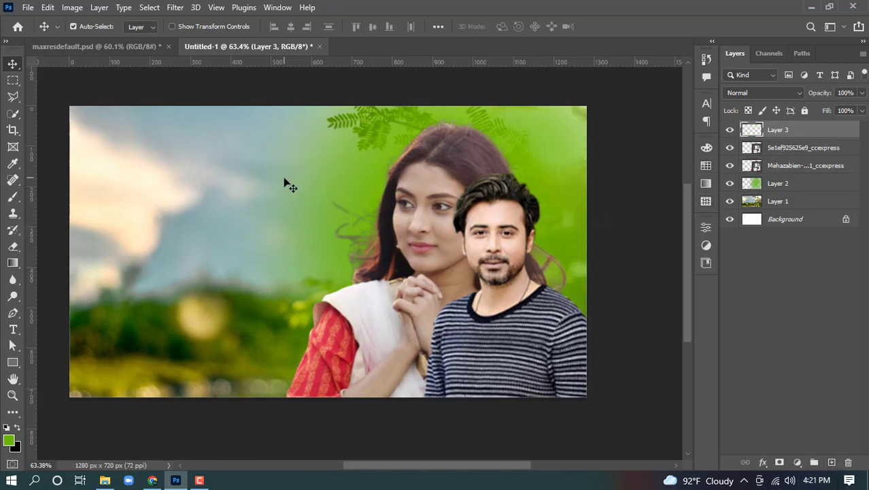
# Step: Check the finished thumbnail, reduce the brush size to 300, and paint green along the image's bottom edge and the portraits' lower bodies
pyautogui.click(104, 46)
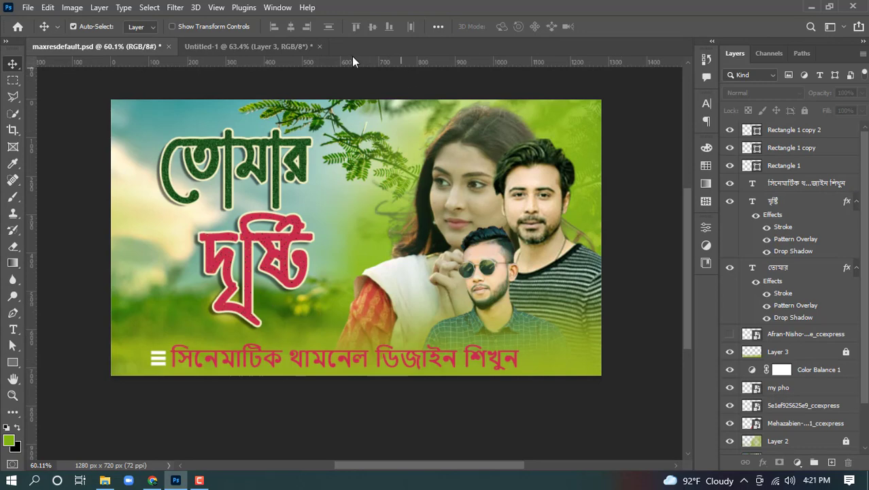
pyautogui.click(281, 48)
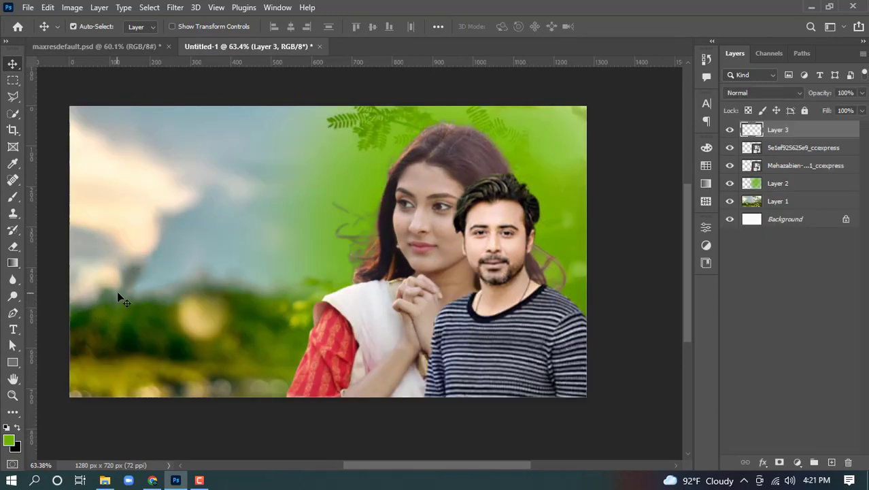
pyautogui.press('b')
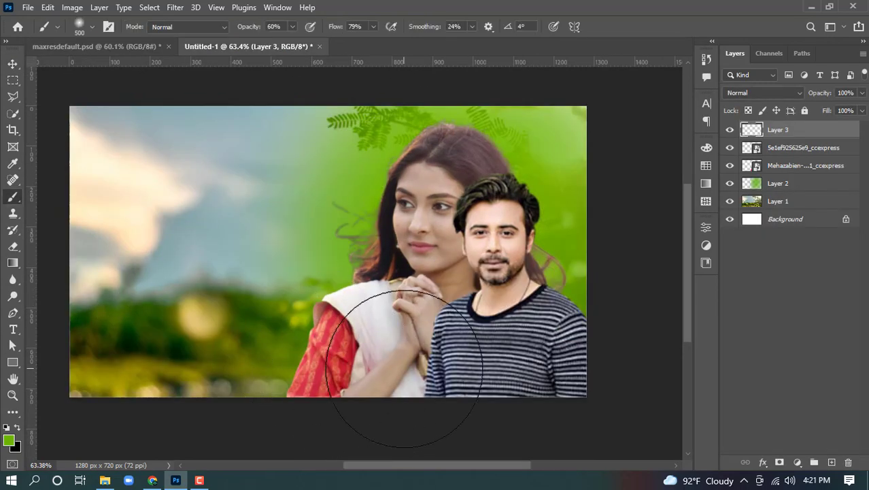
pyautogui.press('[')
pyautogui.press('[')
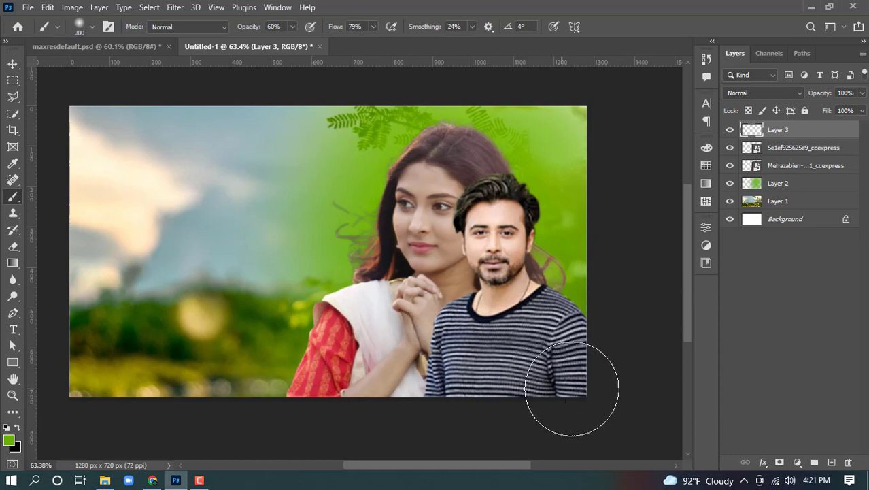
pyautogui.scroll(-2, 155, 407)
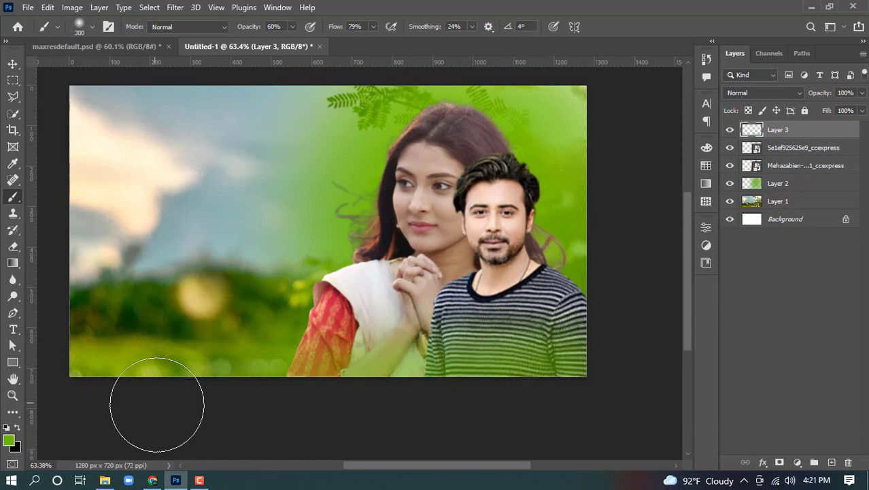
pyautogui.moveTo(95, 354); pyautogui.dragTo(598, 346)
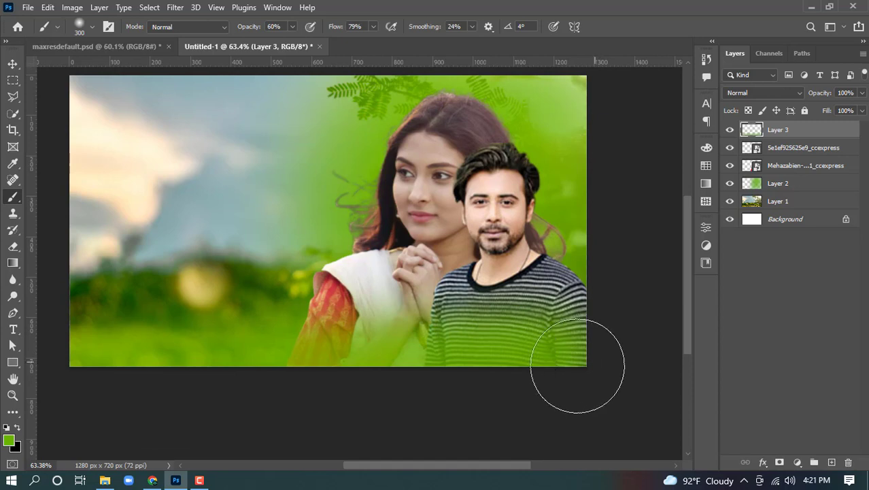
pyautogui.moveTo(477, 375)
pyautogui.mouseDown()
pyautogui.moveTo(570, 367)
pyautogui.moveTo(1, 395)
pyautogui.moveTo(602, 384)
pyautogui.moveTo(114, 399)
pyautogui.moveTo(202, 370)
pyautogui.moveTo(9, 330)
pyautogui.moveTo(262, 334)
pyautogui.moveTo(49, 340)
pyautogui.mouseUp()
pyautogui.scroll(3, 246, 395)
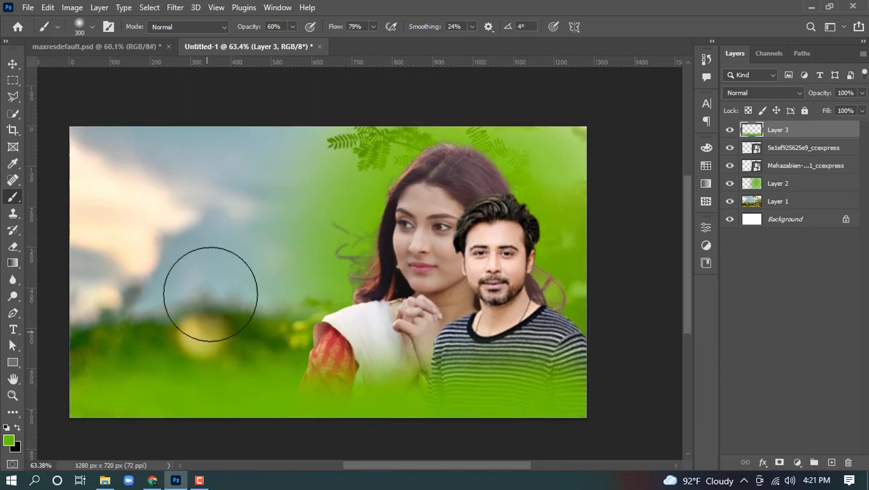
pyautogui.moveTo(149, 112)
pyautogui.mouseDown()
pyautogui.moveTo(88, 174)
pyautogui.moveTo(77, 246)
pyautogui.mouseUp()
pyautogui.hotkey('ctrl', 'z')
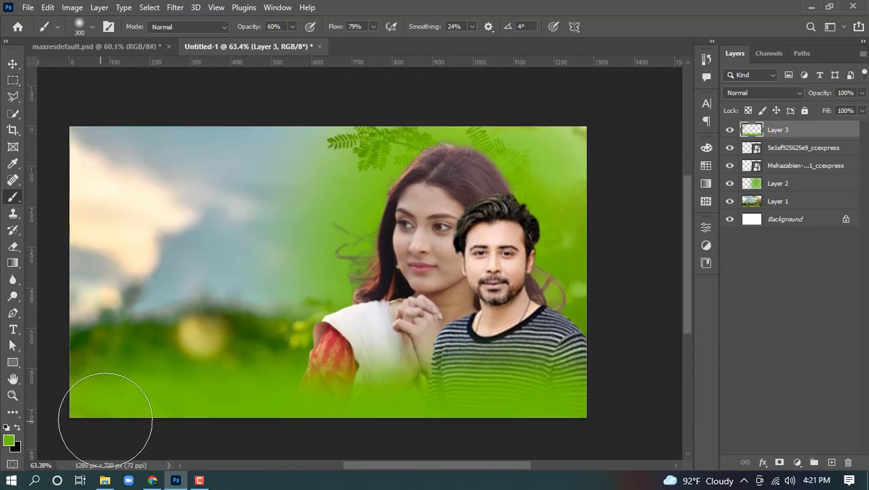
pyautogui.hotkey('ctrl', 'z')
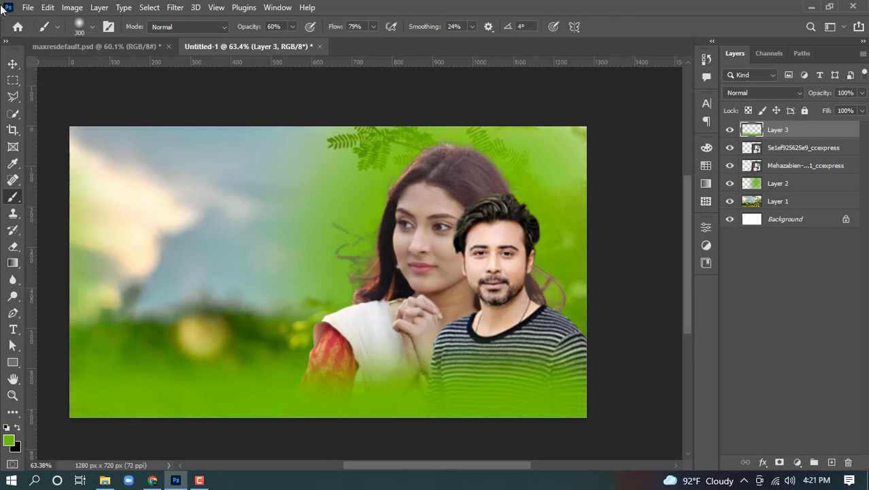
# Step: Add a new empty layer at the top of the layer stack and check the finished thumbnail for its title
pyautogui.click(13, 63)
pyautogui.click(211, 124)
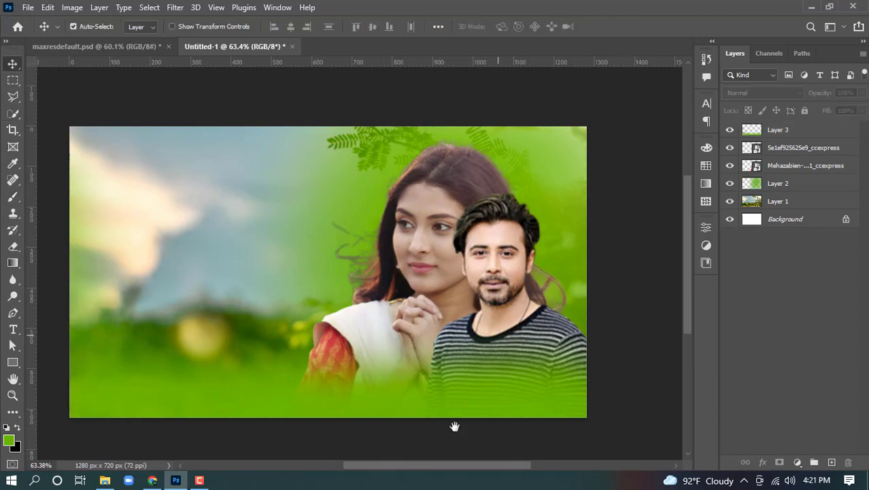
pyautogui.moveTo(452, 423); pyautogui.dragTo(491, 414)
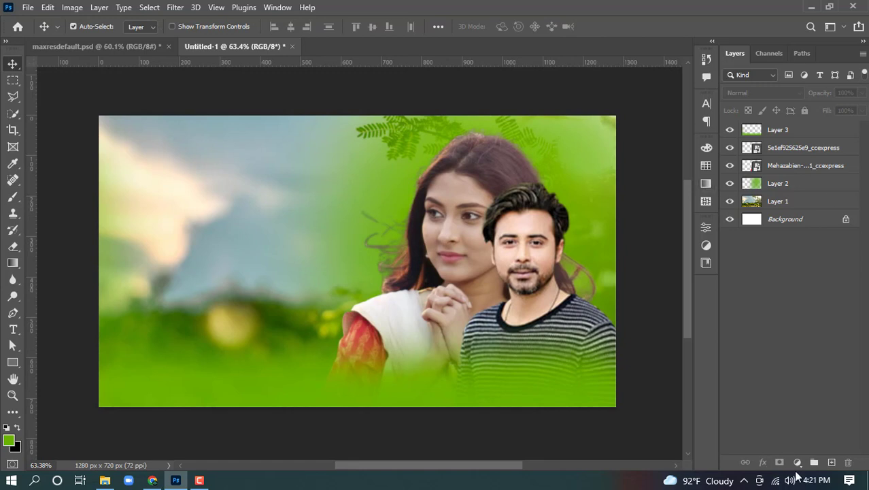
pyautogui.click(831, 462)
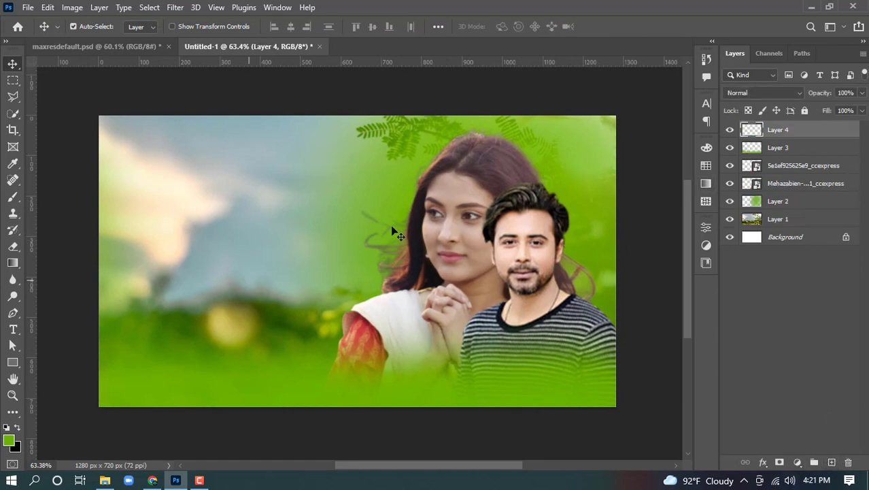
pyautogui.click(107, 45)
pyautogui.click(238, 45)
# Step: Place a horizontal placeholder text line over the sky, set its font size to 201 pt, and shift it further into the image
pyautogui.click(12, 330)
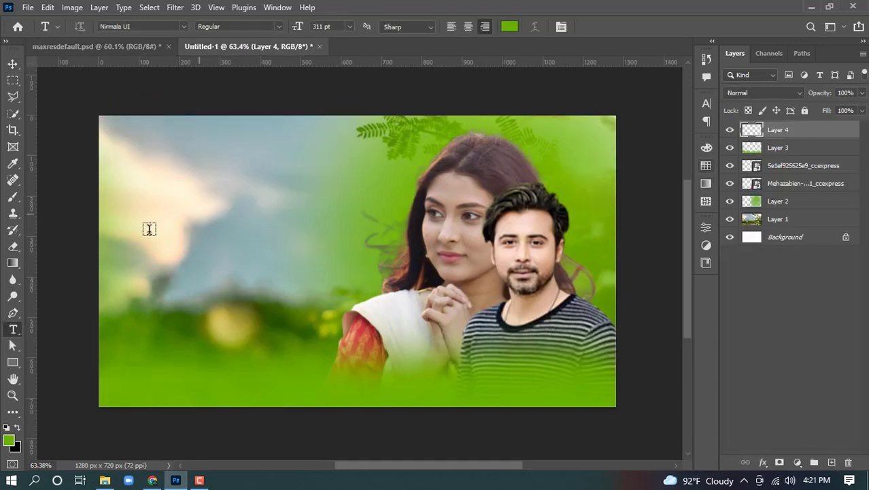
pyautogui.click(180, 193)
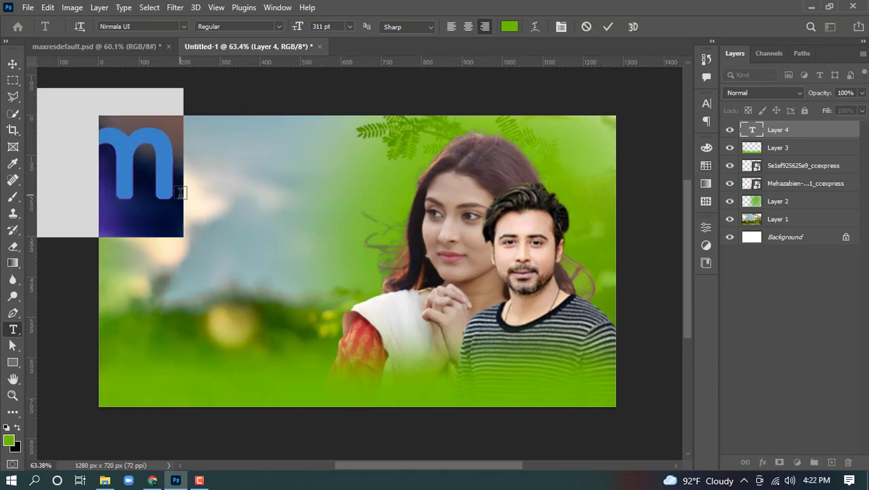
pyautogui.click(14, 64)
pyautogui.moveTo(116, 151); pyautogui.dragTo(341, 188)
pyautogui.doubleClick(328, 185)
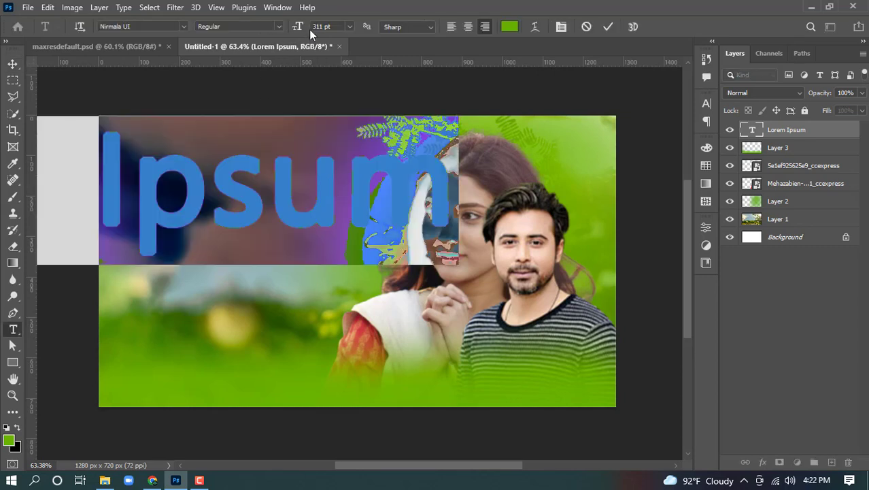
pyautogui.moveTo(297, 26); pyautogui.dragTo(225, 27)
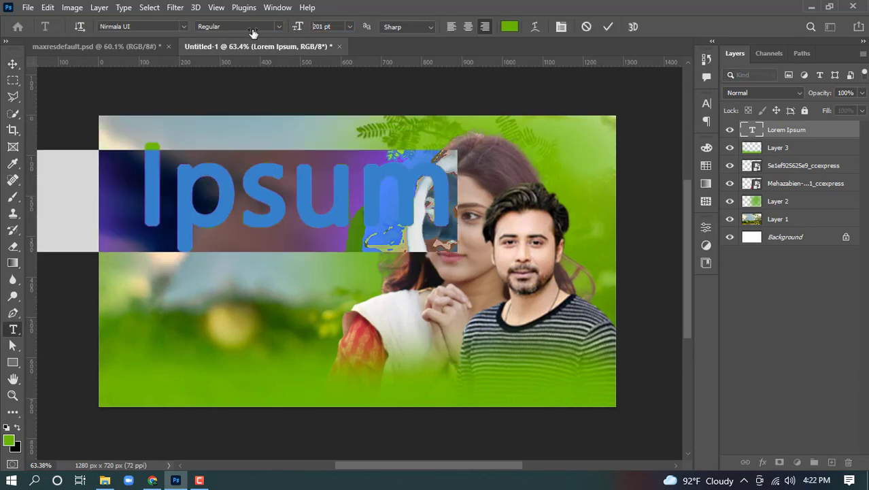
pyautogui.click(12, 63)
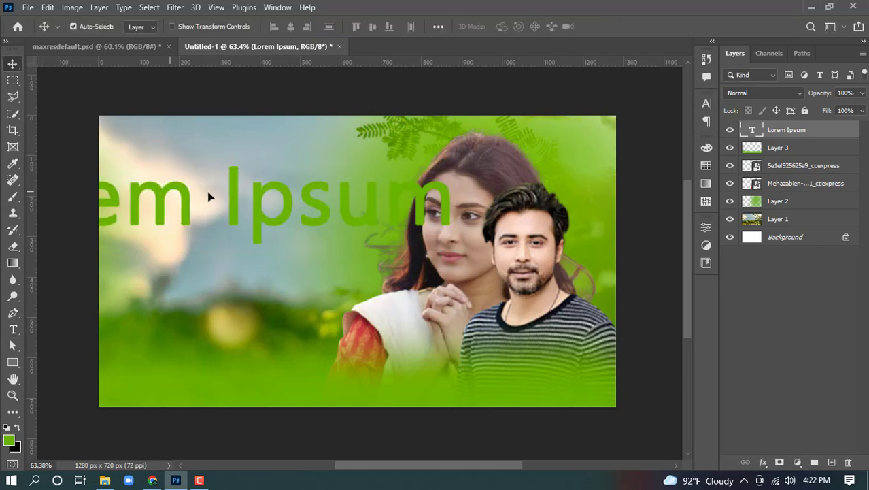
pyautogui.moveTo(209, 197); pyautogui.dragTo(257, 196)
# Step: Replace the placeholder text with the word "তোমার" copied from Google Translate in the browser
pyautogui.doubleClick(258, 196)
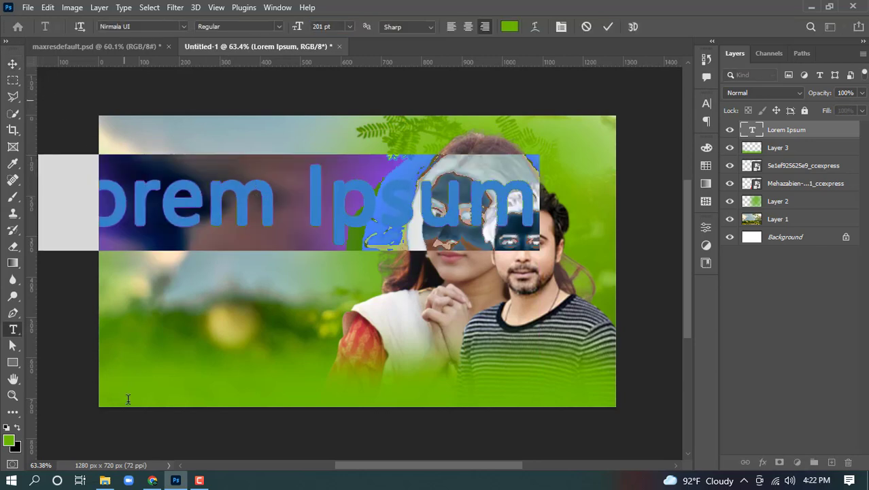
pyautogui.click(153, 480)
pyautogui.click(262, 9)
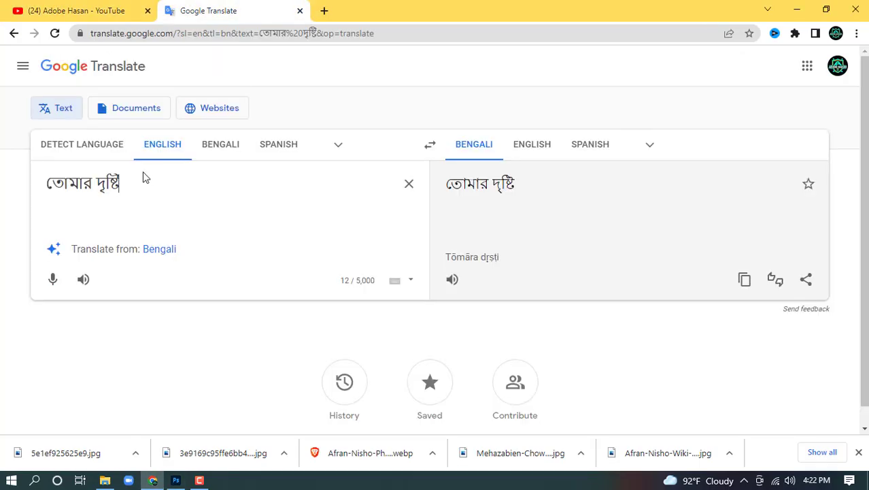
pyautogui.doubleClick(94, 181)
pyautogui.hotkey('ctrl', 'c')
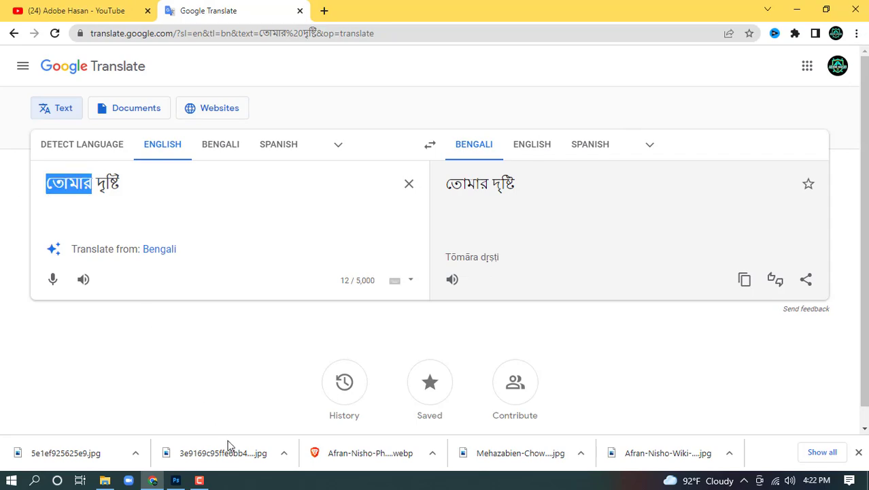
pyautogui.click(176, 480)
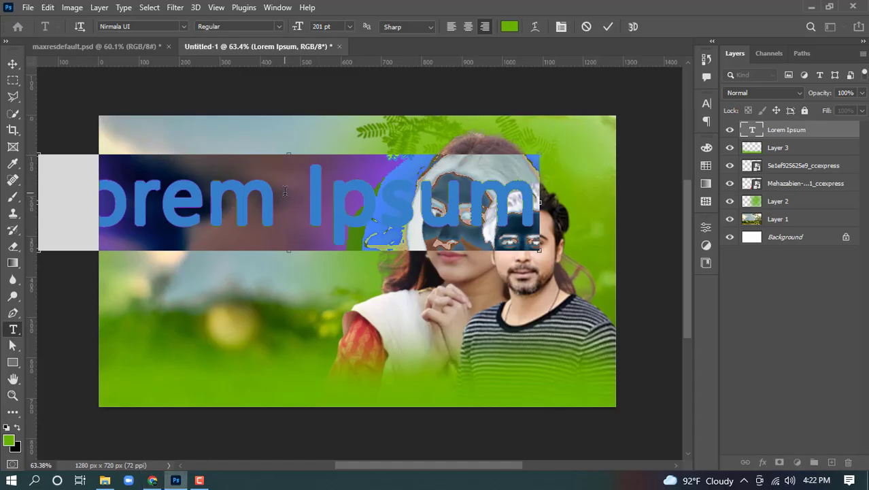
pyautogui.hotkey('ctrl', 'v')
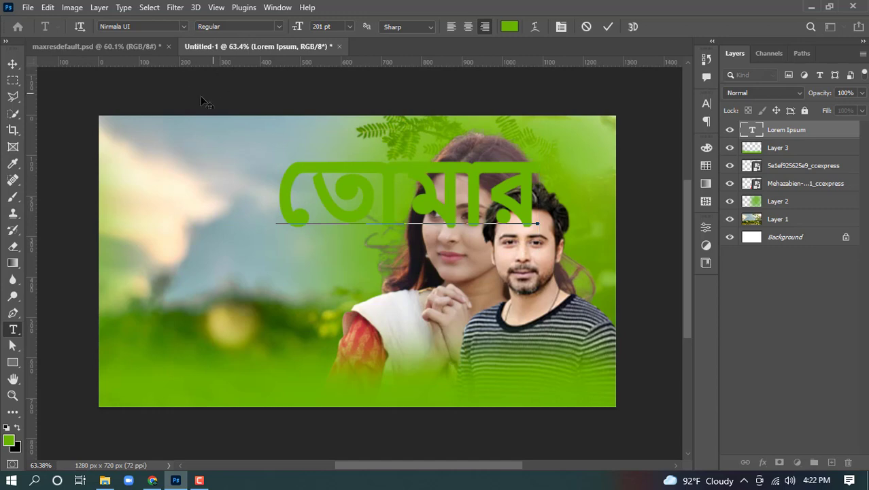
# Step: Try to switch the title to the Bokul UNICODE font with none of its characters selected
pyautogui.click(182, 26)
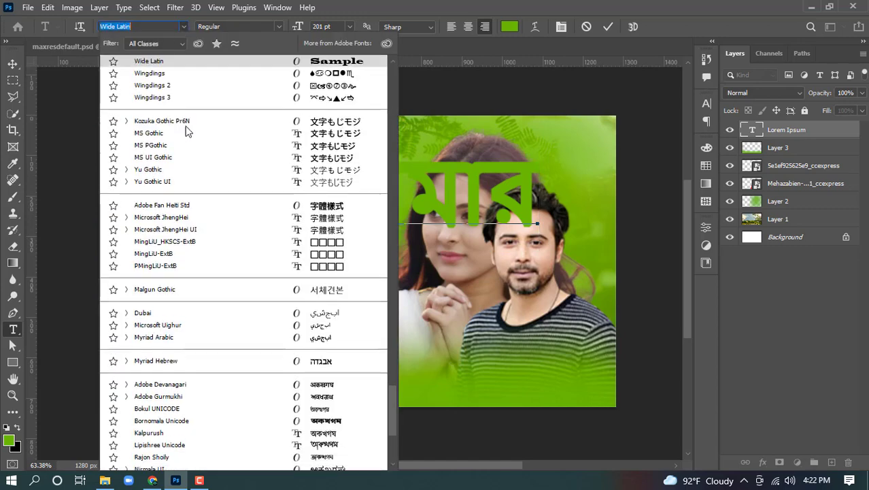
pyautogui.scroll(12, 218, 146)
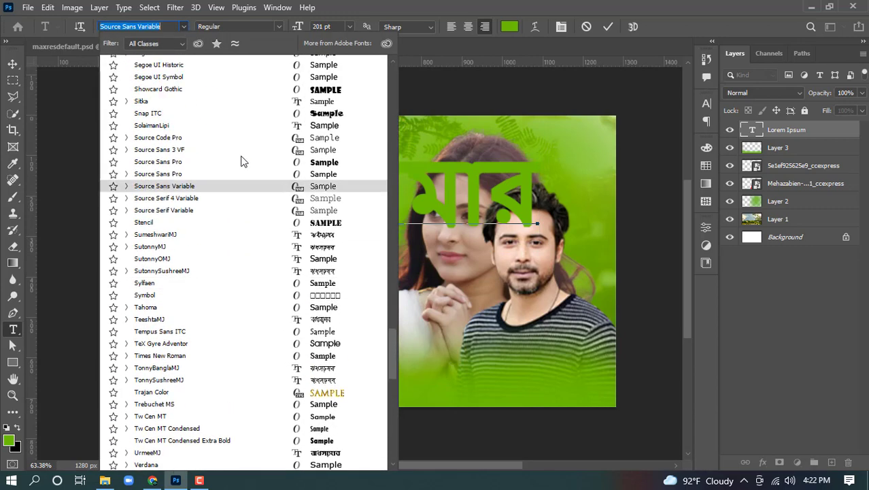
pyautogui.moveTo(393, 351); pyautogui.dragTo(392, 58)
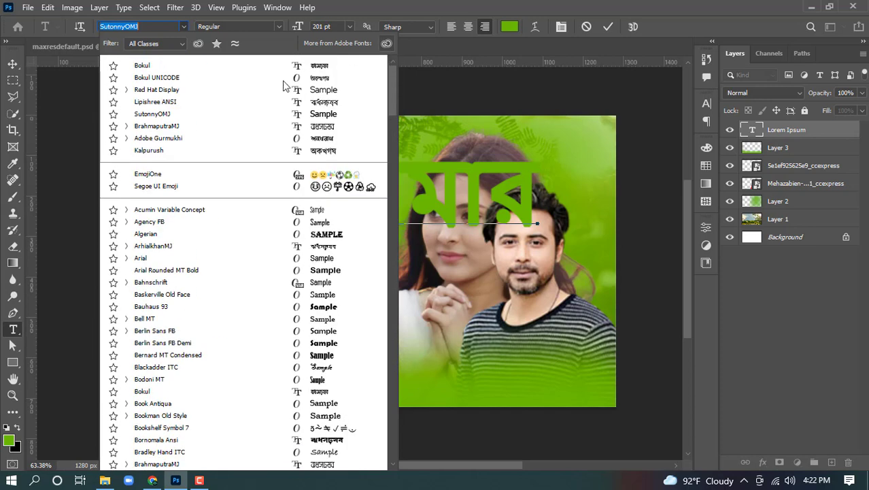
pyautogui.click(171, 77)
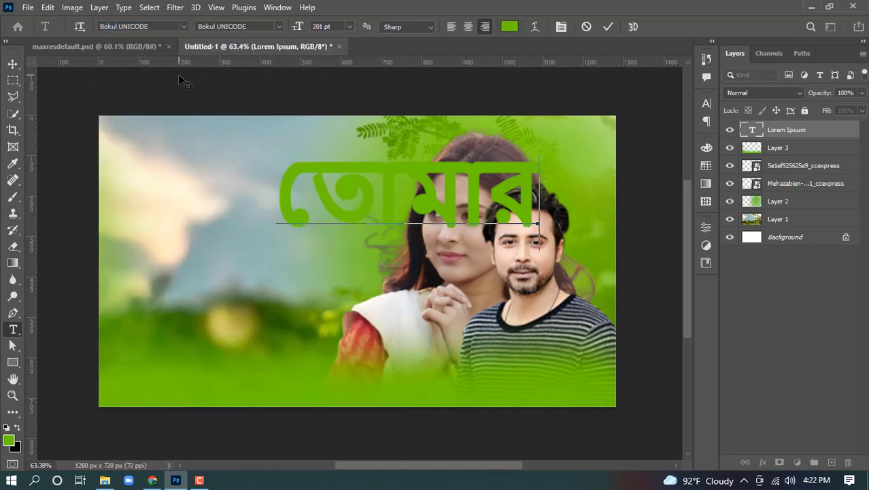
# Step: Select the whole word "তোমার" and set its font to Bokul UNICODE
pyautogui.moveTo(532, 191); pyautogui.dragTo(183, 191)
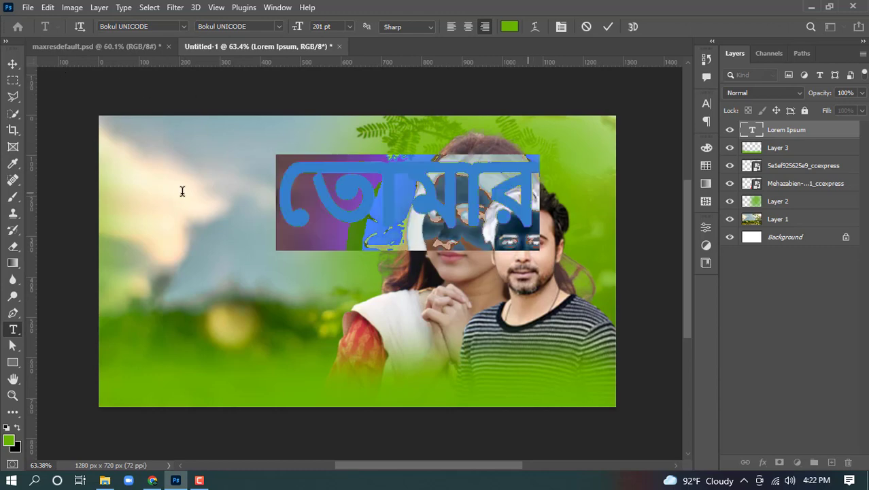
pyautogui.click(184, 28)
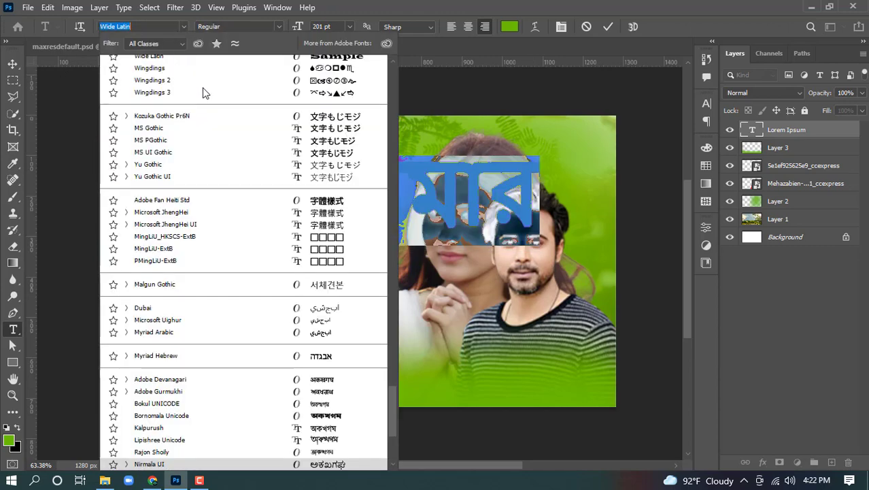
pyautogui.scroll(2, 219, 76)
pyautogui.moveTo(393, 383); pyautogui.dragTo(380, 41)
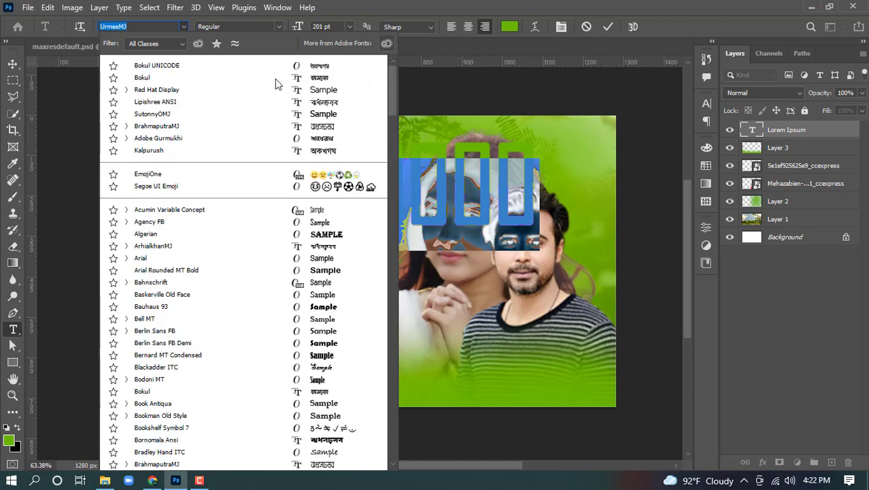
pyautogui.click(188, 62)
pyautogui.click(12, 63)
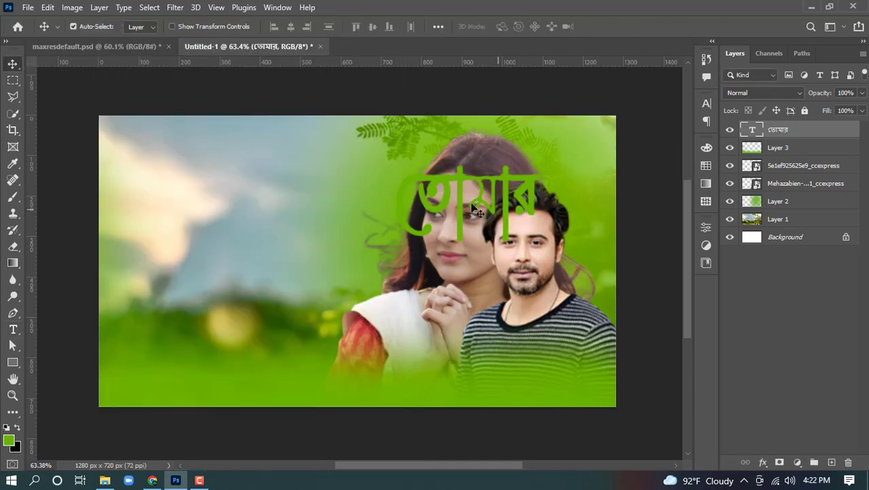
# Step: Move the "তোমার" title onto the sky beside the woman, enlarge it to 291 pt, and adjust its position
pyautogui.moveTo(414, 207); pyautogui.dragTo(187, 223)
pyautogui.doubleClick(242, 223)
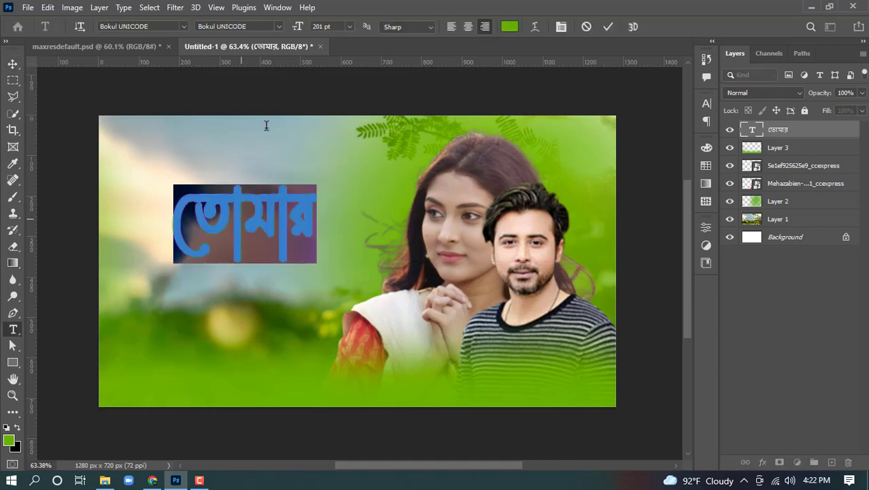
pyautogui.moveTo(298, 27); pyautogui.dragTo(355, 30)
pyautogui.click(12, 63)
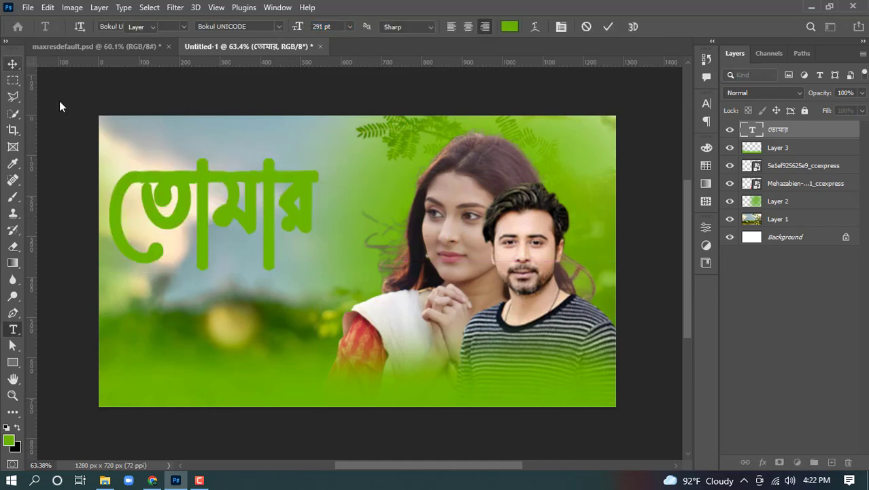
pyautogui.moveTo(208, 199); pyautogui.dragTo(247, 203)
# Step: Change the colour of the "তোমার" title text to bright red (f90000)
pyautogui.doubleClick(246, 202)
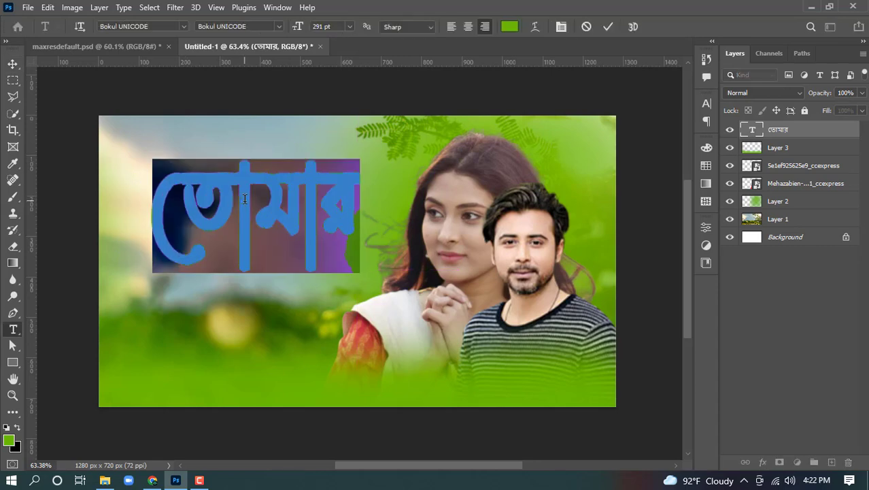
pyautogui.click(510, 26)
pyautogui.moveTo(623, 272); pyautogui.dragTo(655, 226)
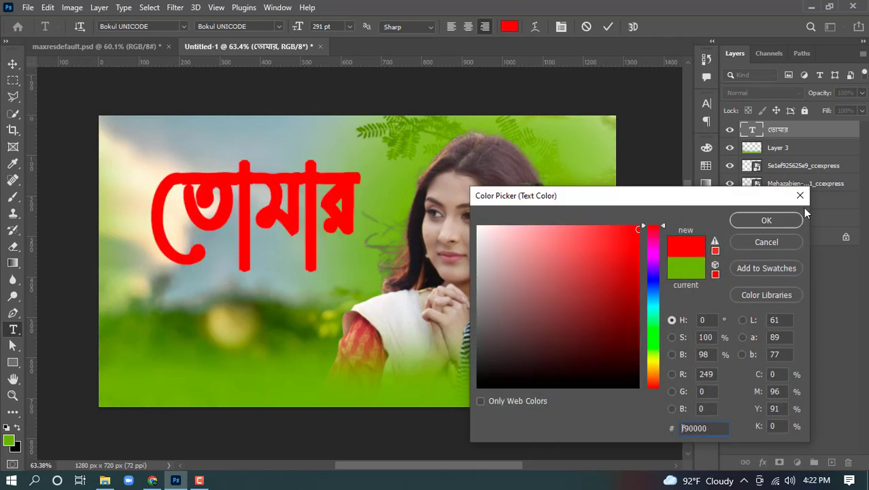
pyautogui.click(777, 219)
pyautogui.click(12, 63)
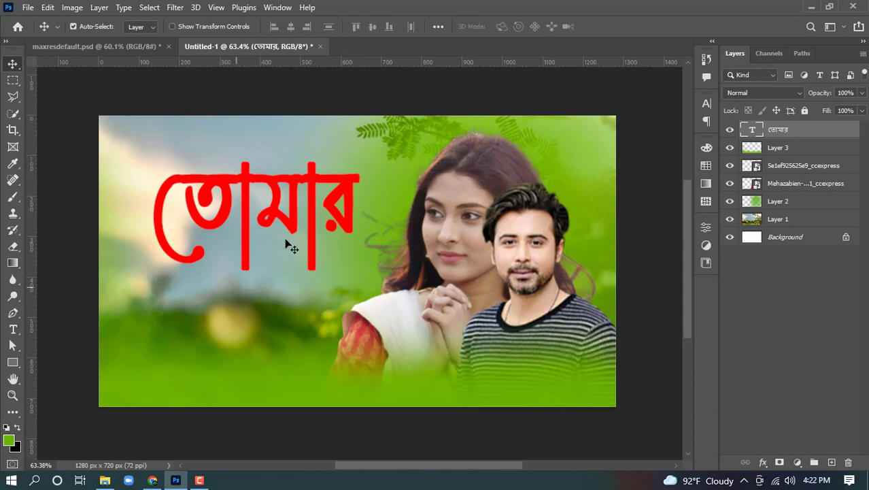
# Step: Duplicate the "তোমার" title below itself and copy the word "দৃষ্টি" from Google Translate in the browser
pyautogui.moveTo(292, 228); pyautogui.dragTo(293, 331)
pyautogui.click(152, 480)
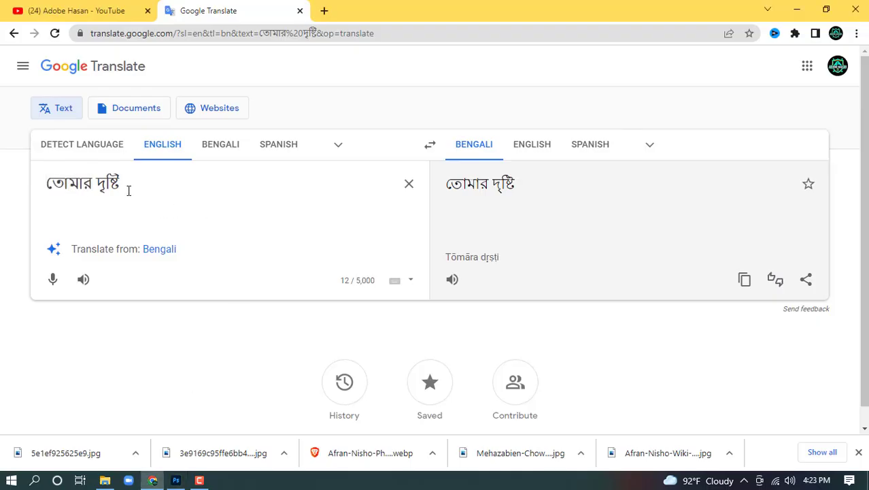
pyautogui.moveTo(128, 190); pyautogui.dragTo(100, 189)
pyautogui.hotkey('ctrl', 'c')
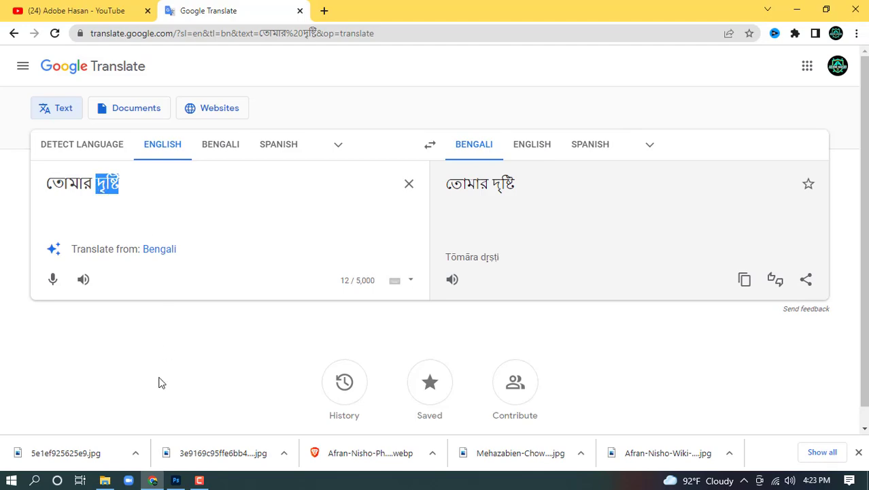
# Step: Back in Photoshop, replace the duplicated title's text with "দৃষ্টি" and shift it slightly left and down
pyautogui.click(176, 480)
pyautogui.doubleClick(275, 302)
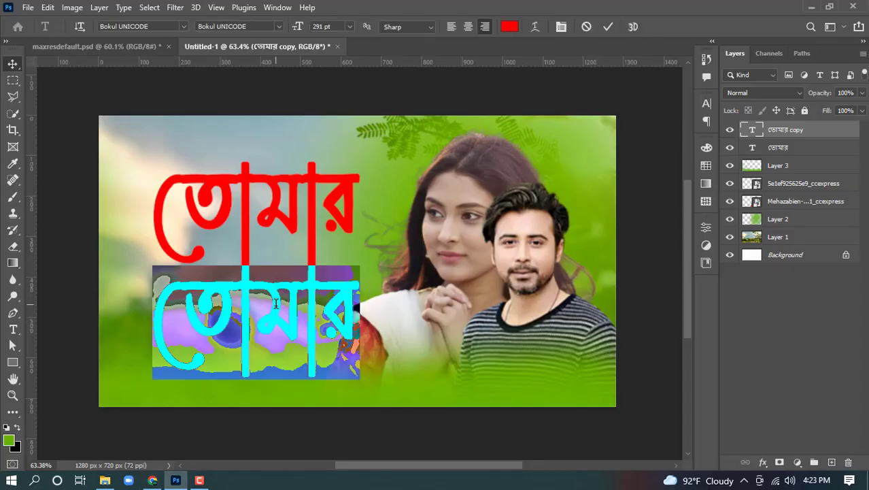
pyautogui.hotkey('ctrl', 'v')
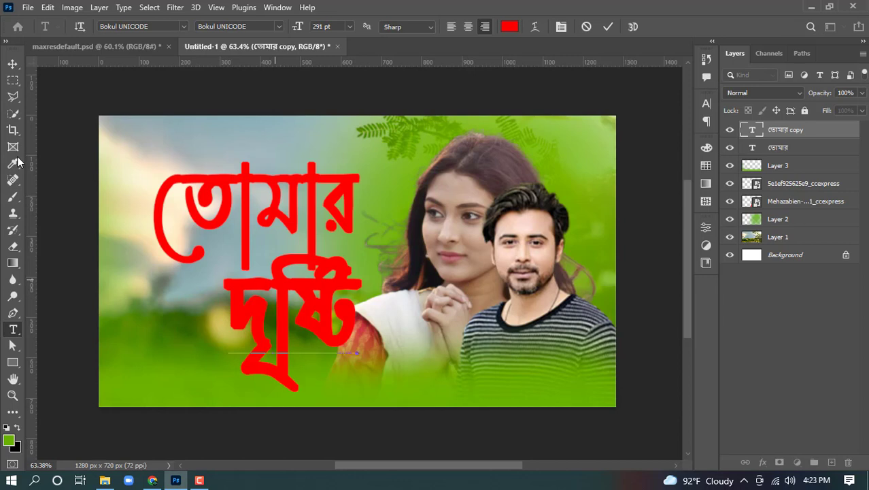
pyautogui.click(12, 64)
pyautogui.moveTo(334, 313); pyautogui.dragTo(319, 318)
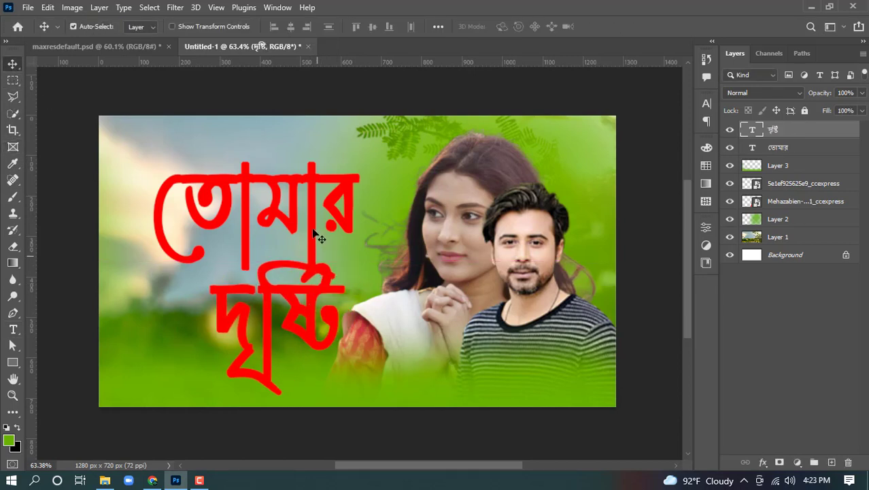
# Step: Scale the "তোমার" title to about 89% and move it about 65 px right and 28 px up, above "দৃষ্টি"
pyautogui.click(312, 230)
pyautogui.hotkey('ctrl', 't')
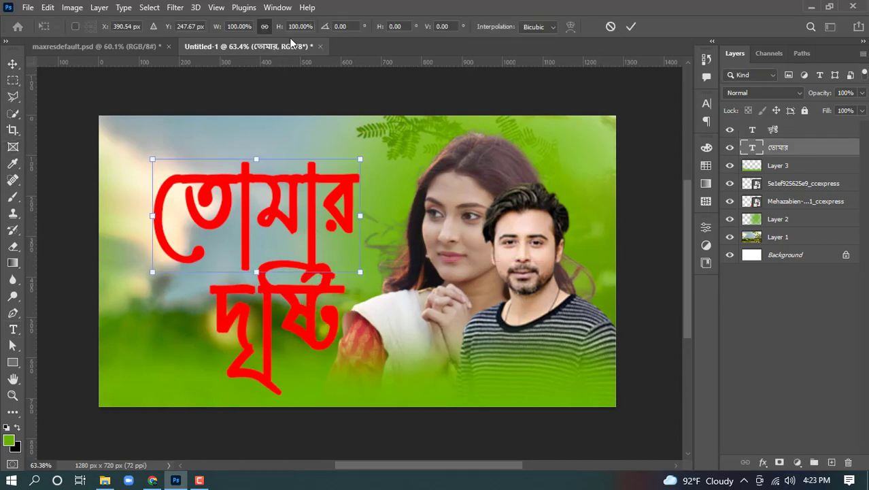
pyautogui.moveTo(360, 159); pyautogui.dragTo(337, 172)
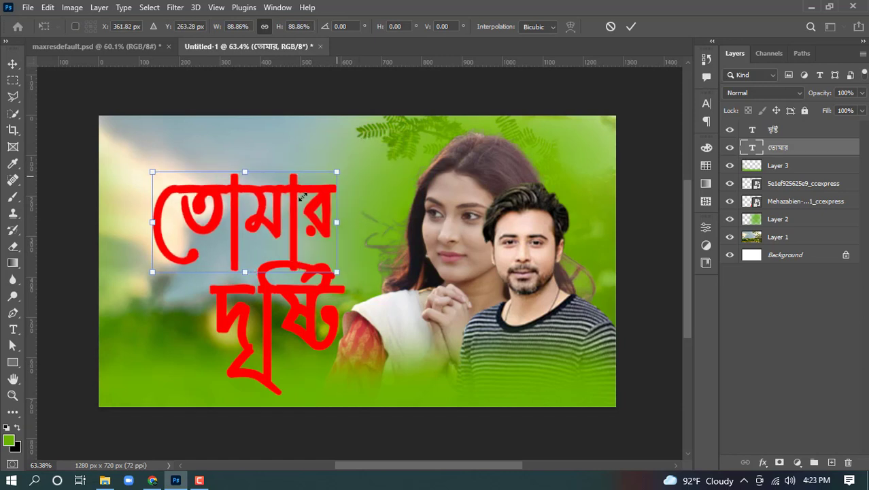
pyautogui.moveTo(294, 204); pyautogui.dragTo(320, 192)
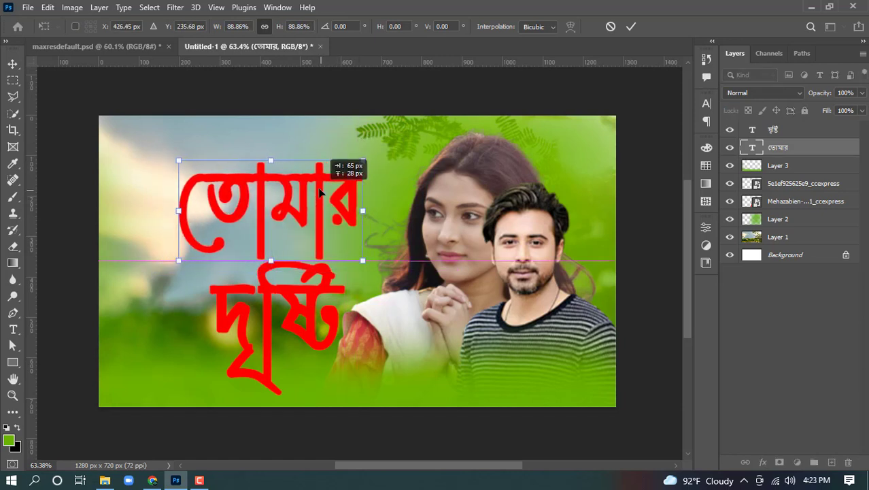
pyautogui.click(631, 26)
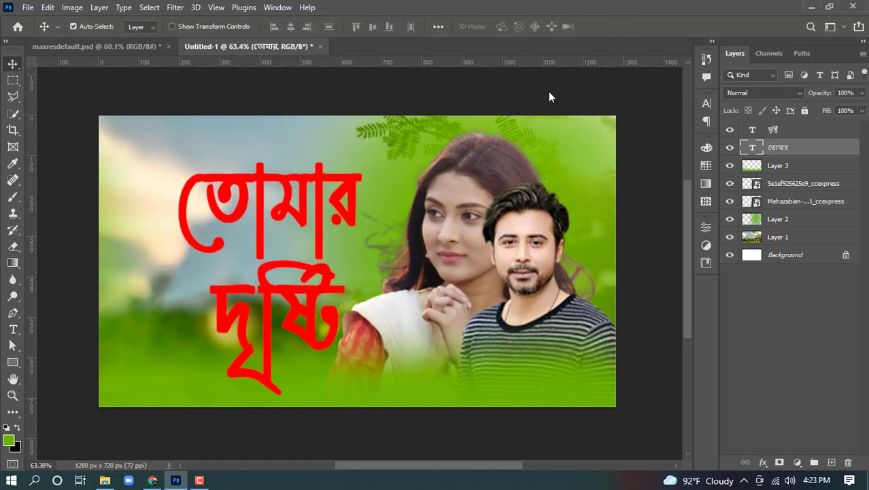
# Step: Add a Pattern Overlay to the "তোমার" title using the dark green Grass pattern and the Normal blend mode
pyautogui.doubleClick(829, 154)
pyautogui.moveTo(452, 155); pyautogui.dragTo(530, 92)
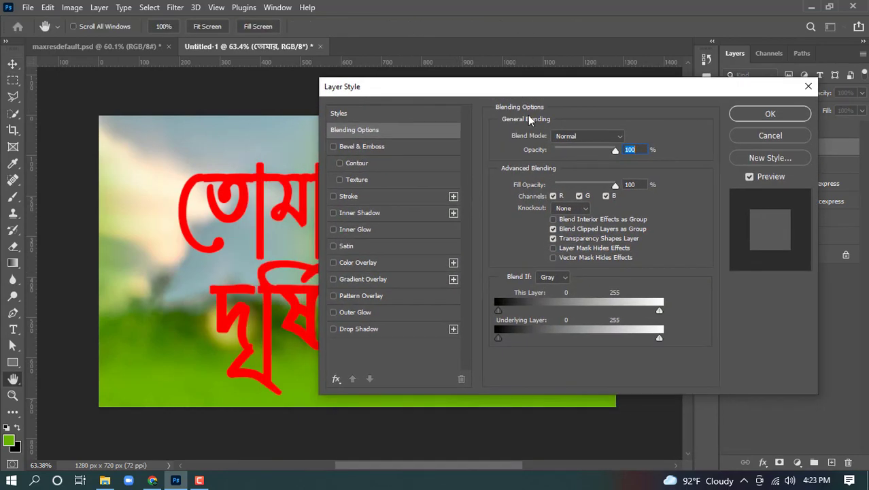
pyautogui.click(365, 299)
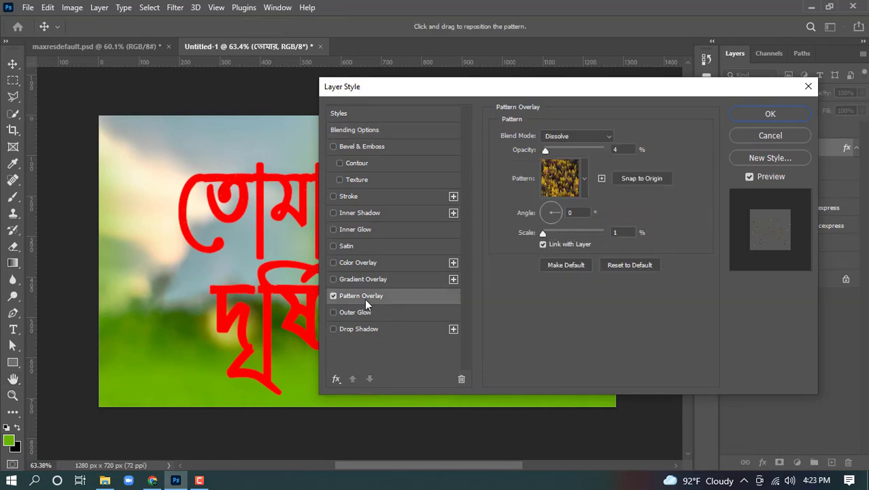
pyautogui.click(583, 184)
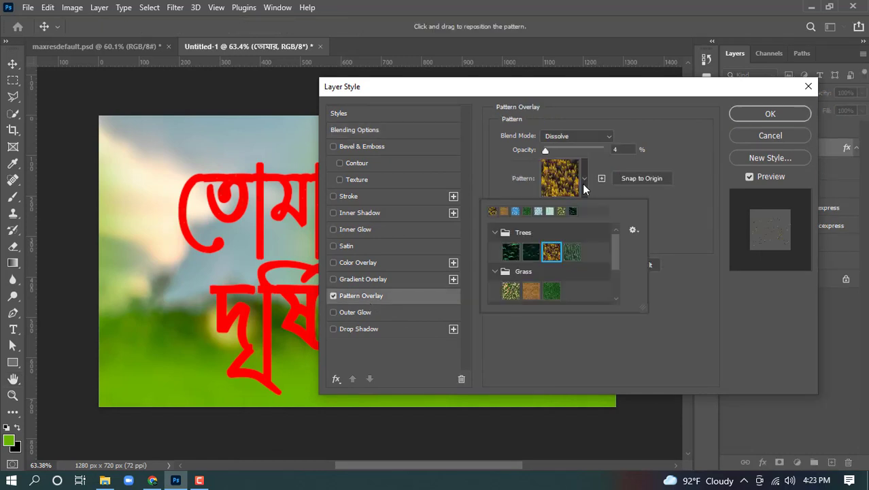
pyautogui.click(554, 291)
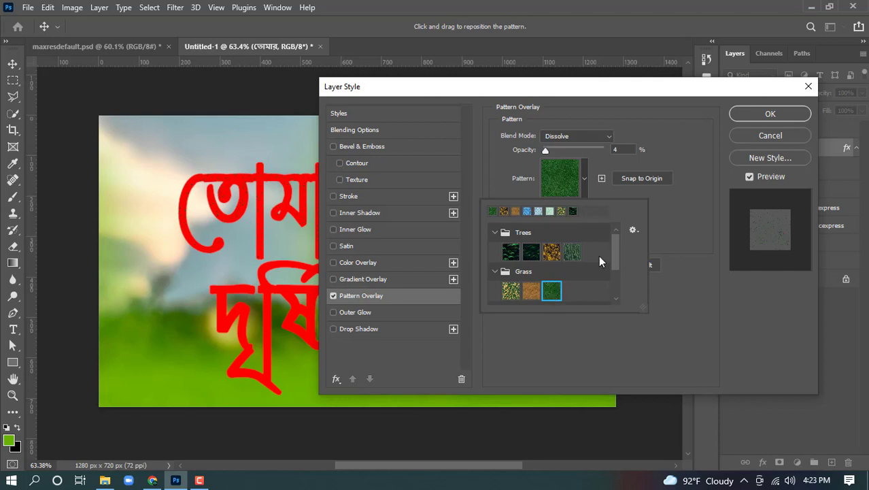
pyautogui.click(600, 139)
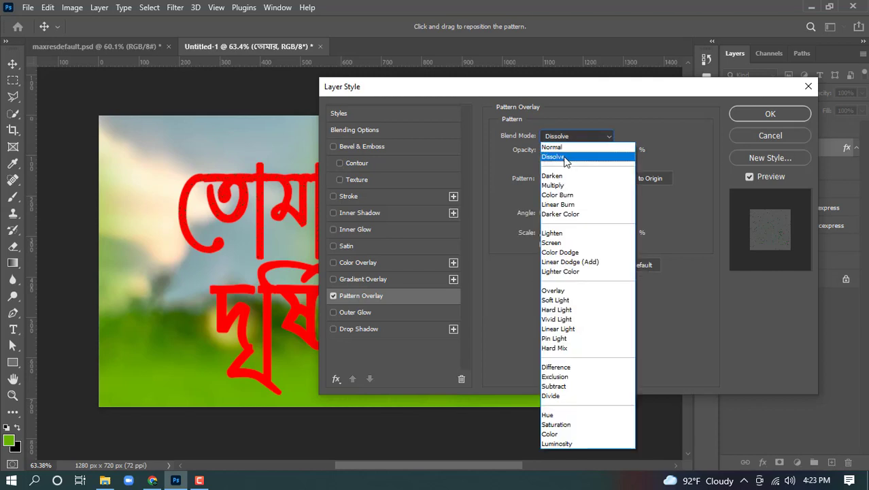
pyautogui.click(552, 147)
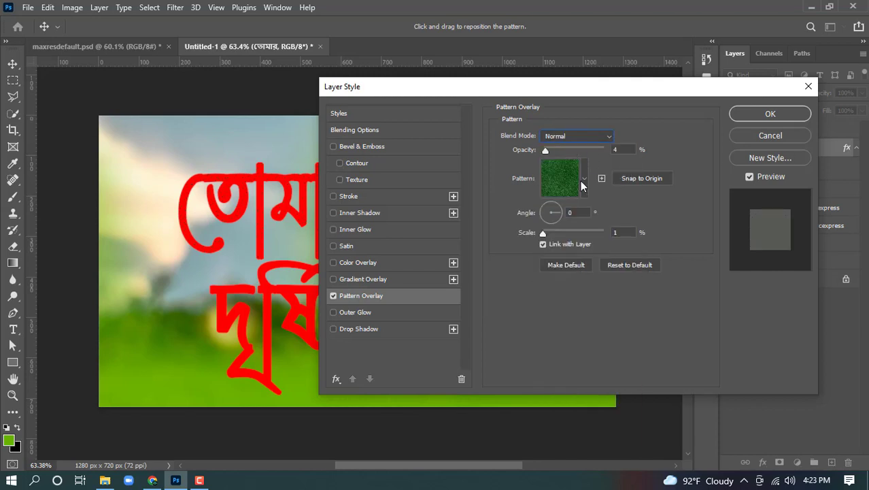
pyautogui.click(582, 181)
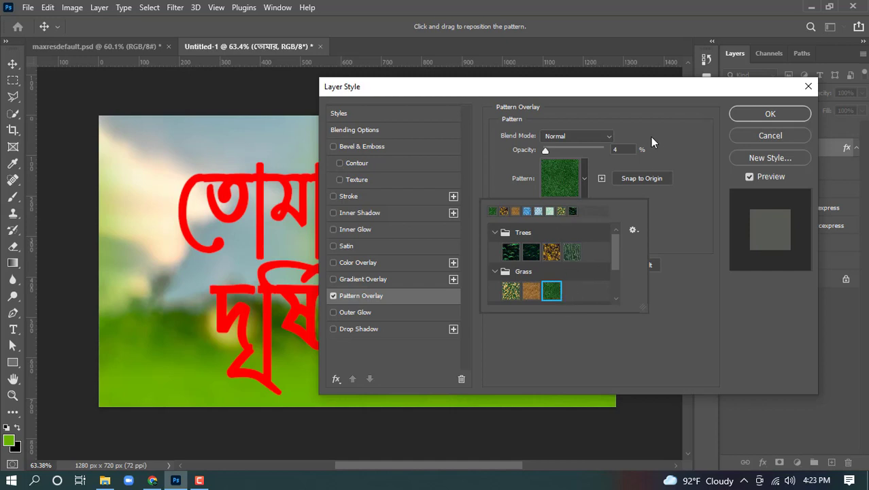
pyautogui.click(652, 156)
# Step: Apply the pattern overlay at 100% opacity and 1% scale, and compare the title with the one in maxresdefault.psd
pyautogui.moveTo(557, 232); pyautogui.dragTo(562, 230)
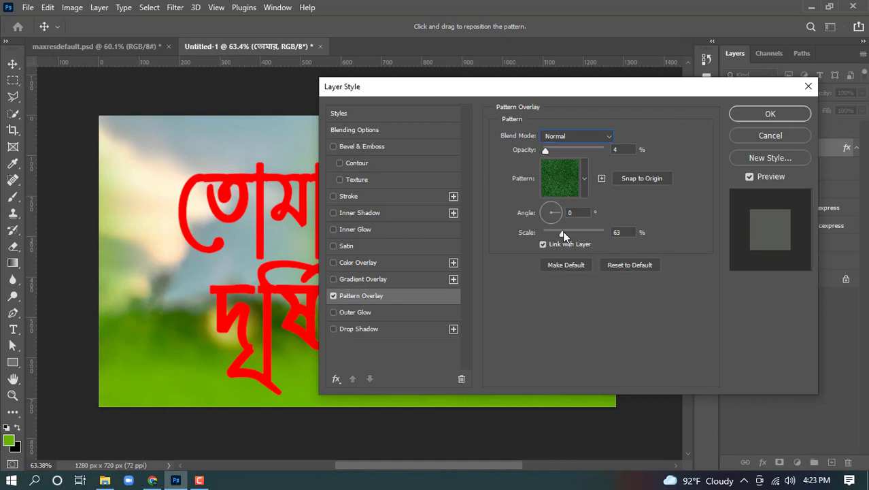
pyautogui.moveTo(565, 151); pyautogui.dragTo(612, 149)
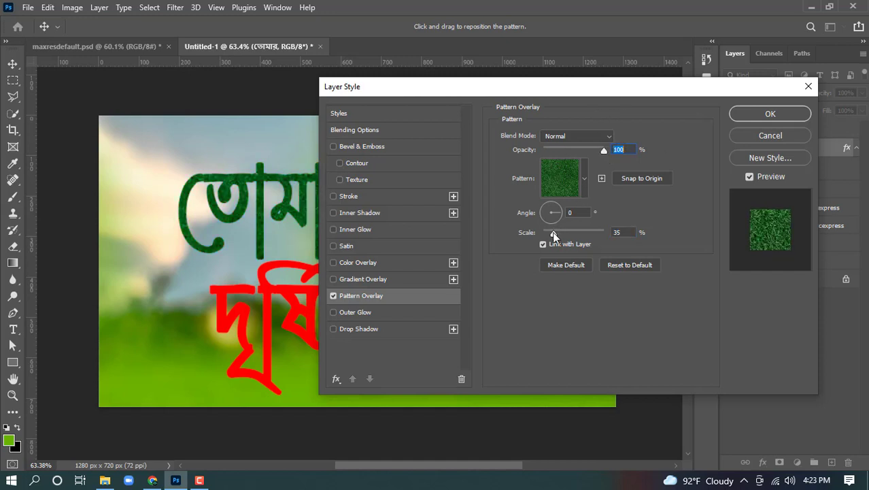
pyautogui.moveTo(554, 235); pyautogui.dragTo(542, 235)
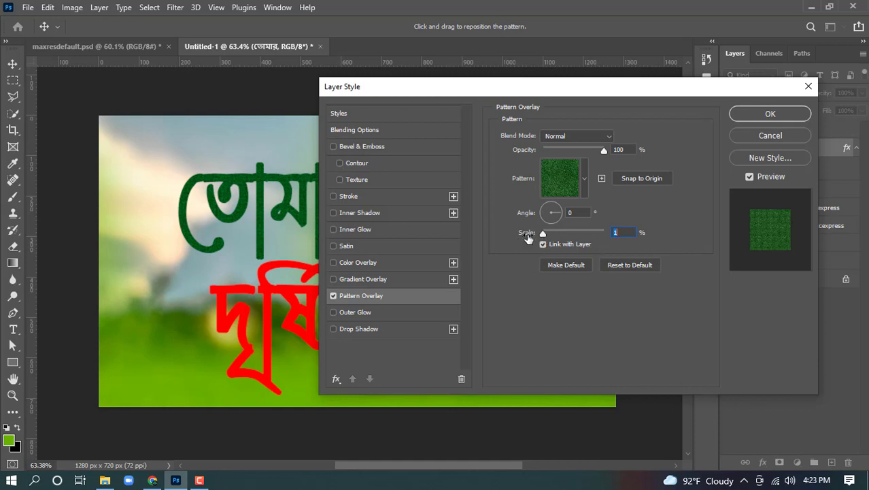
pyautogui.click(136, 49)
pyautogui.click(743, 116)
pyautogui.click(85, 48)
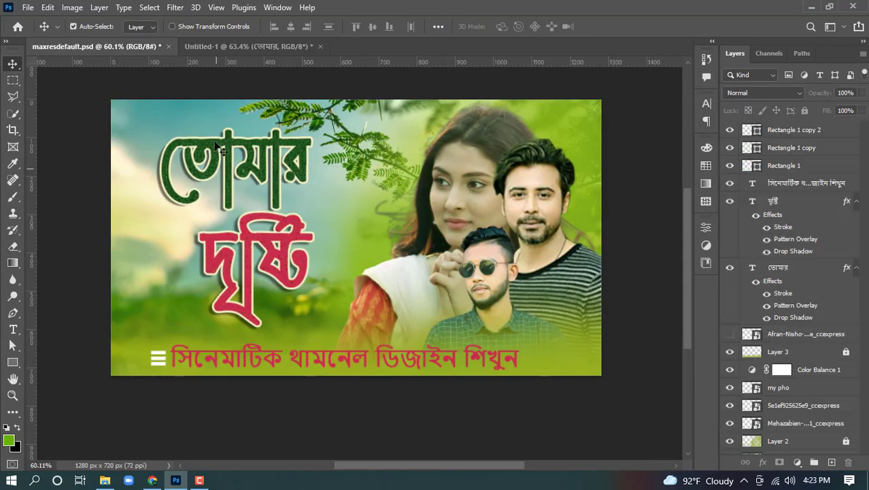
pyautogui.click(250, 46)
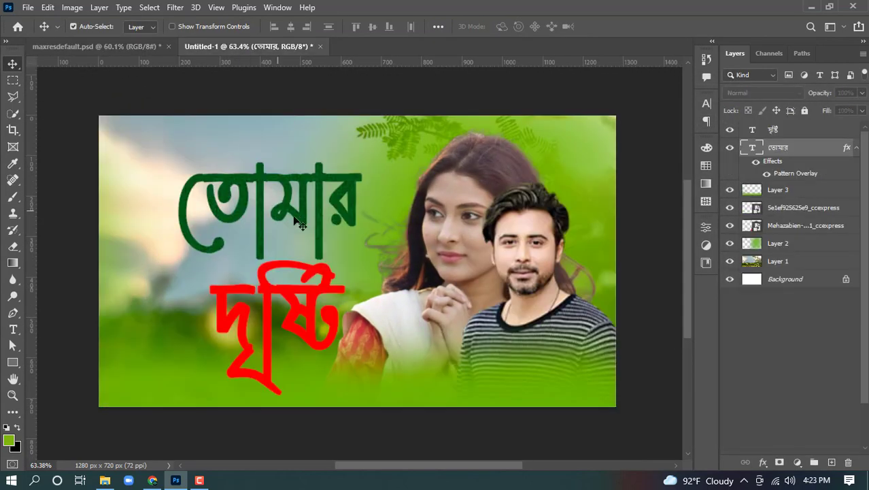
# Step: Add a 5 px outside stroke to the "তোমার" title in pale yellow (d7d493), sampled from the light background beside the text
pyautogui.doubleClick(818, 155)
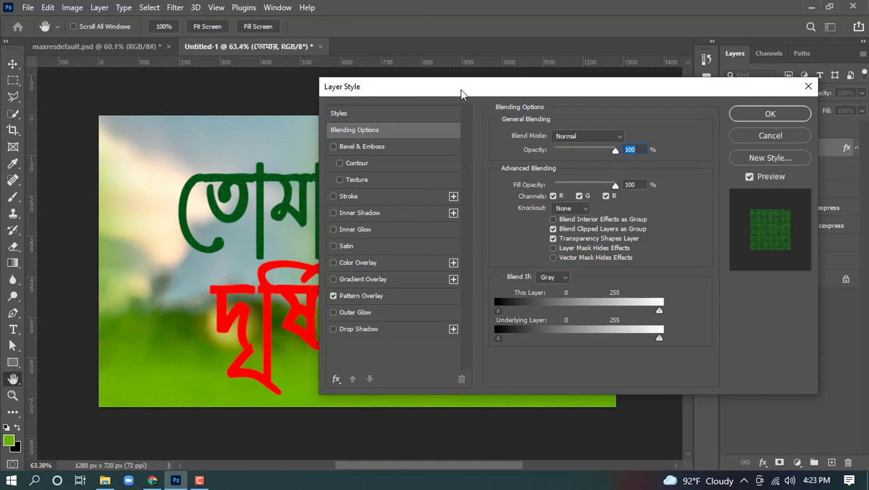
pyautogui.moveTo(464, 93); pyautogui.dragTo(493, 93)
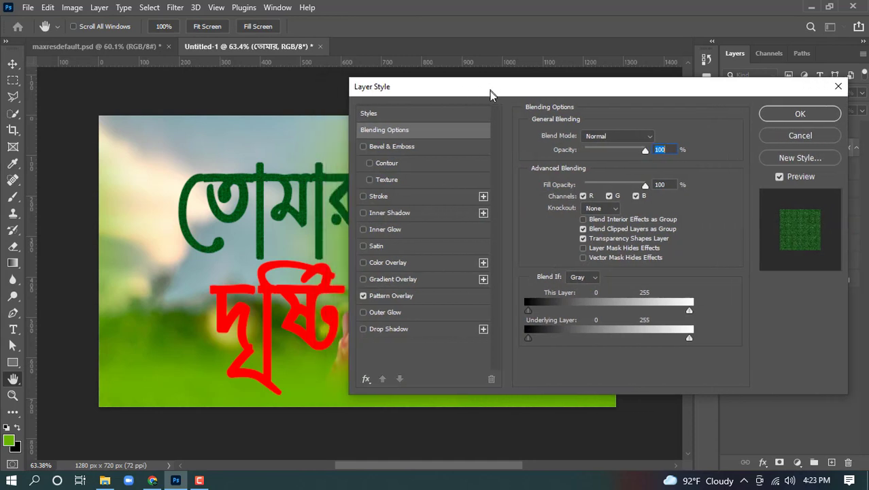
pyautogui.click(371, 196)
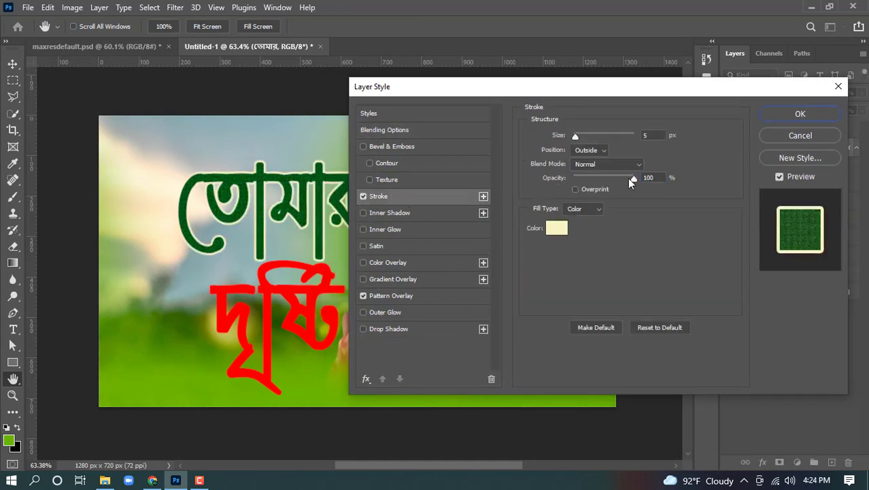
pyautogui.click(556, 228)
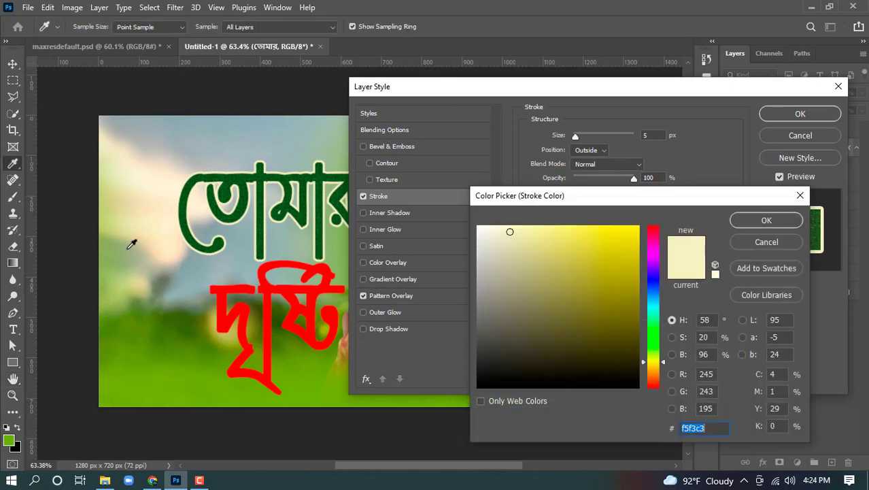
pyautogui.click(136, 192)
pyautogui.click(121, 214)
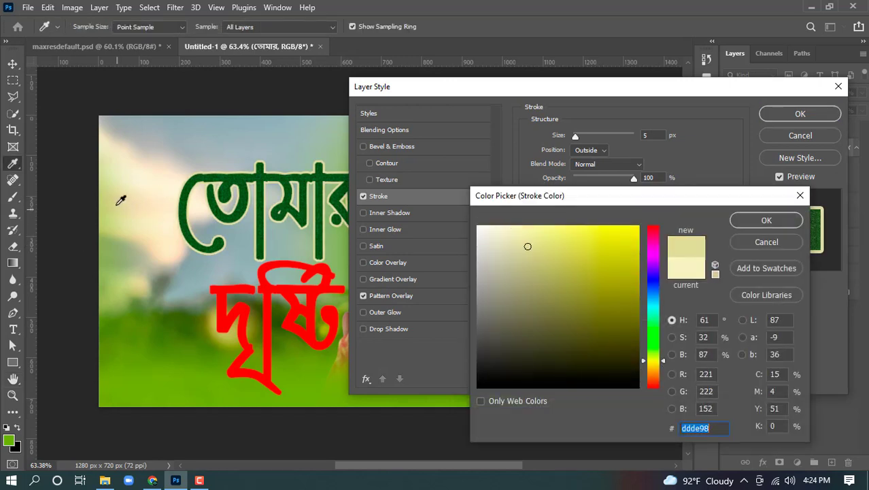
pyautogui.click(114, 202)
pyautogui.click(109, 232)
pyautogui.click(120, 192)
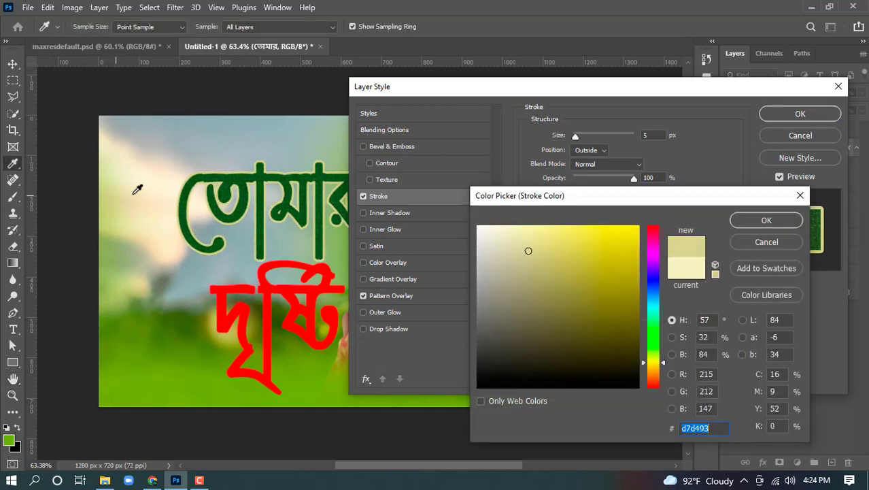
pyautogui.click(753, 223)
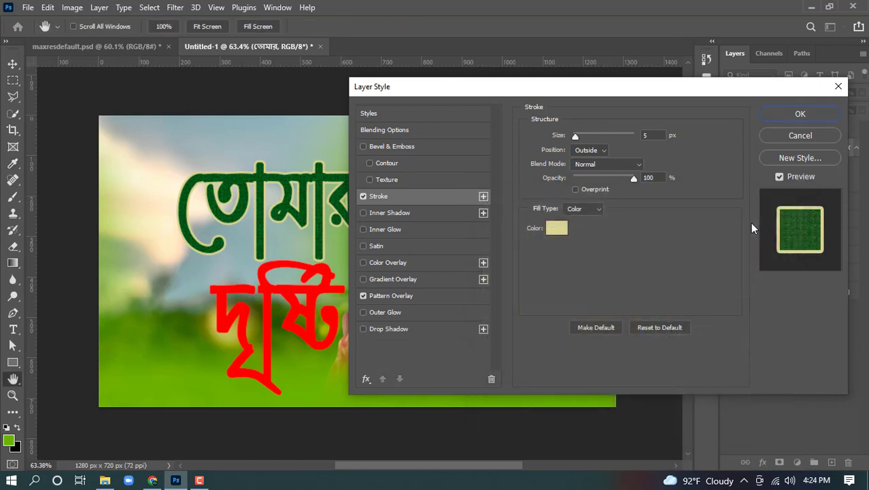
# Step: Add a black Normal-mode drop shadow to "তোমার" with 41% opacity, 9 px distance, 13% spread and 7 px size
pyautogui.click(400, 328)
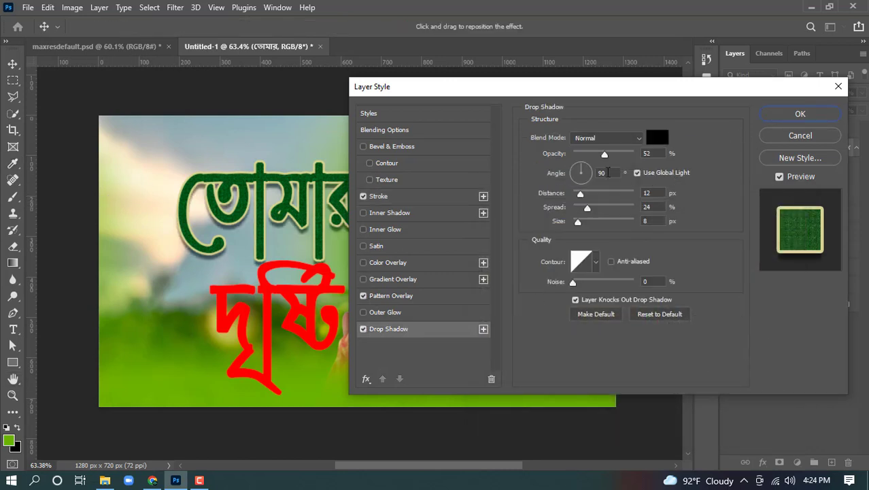
pyautogui.click(625, 139)
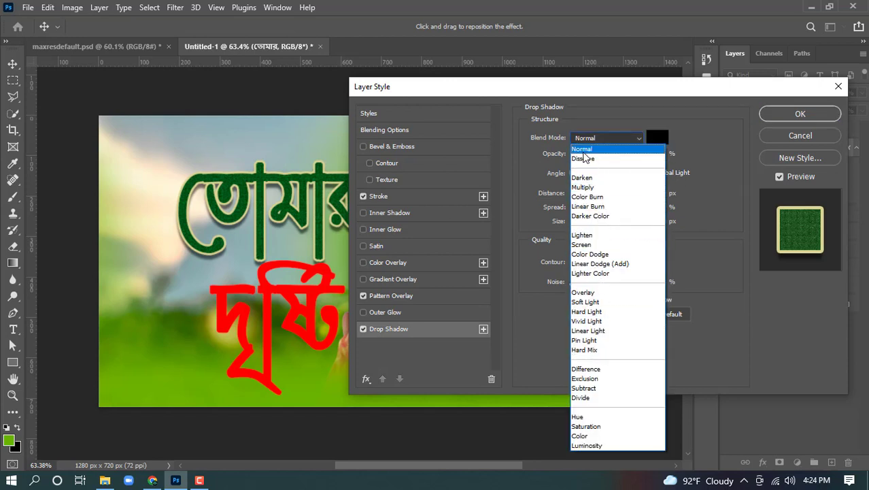
pyautogui.click(583, 150)
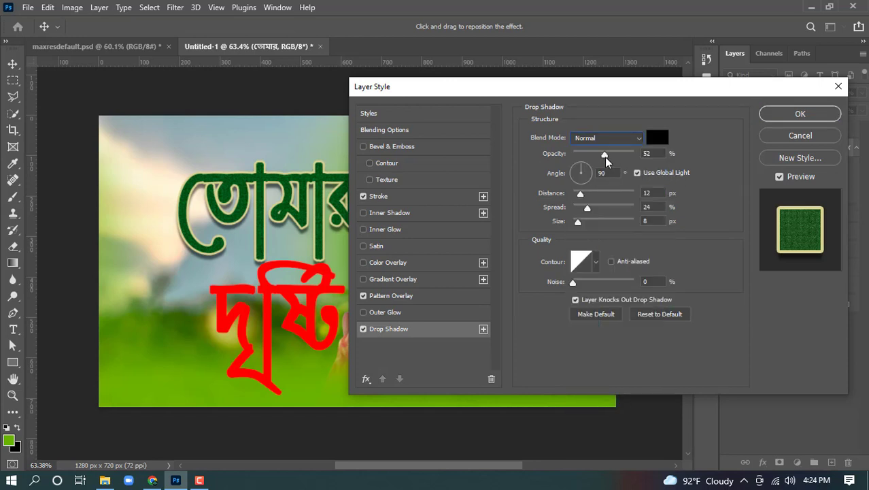
pyautogui.moveTo(612, 156); pyautogui.dragTo(598, 155)
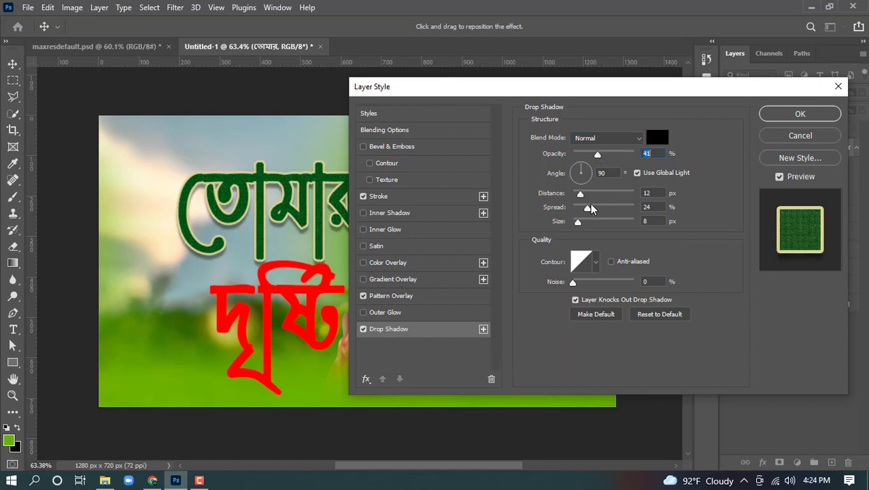
pyautogui.moveTo(584, 210)
pyautogui.mouseDown()
pyautogui.moveTo(573, 222)
pyautogui.moveTo(578, 195)
pyautogui.mouseUp()
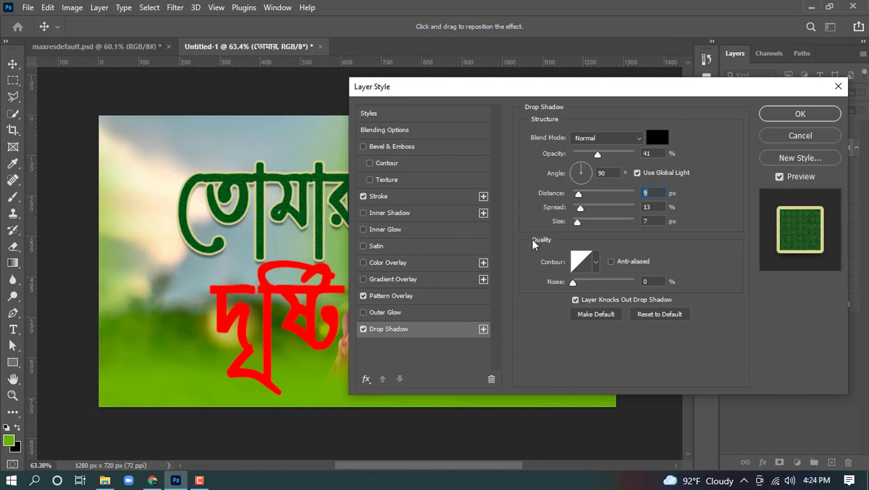
pyautogui.click(799, 114)
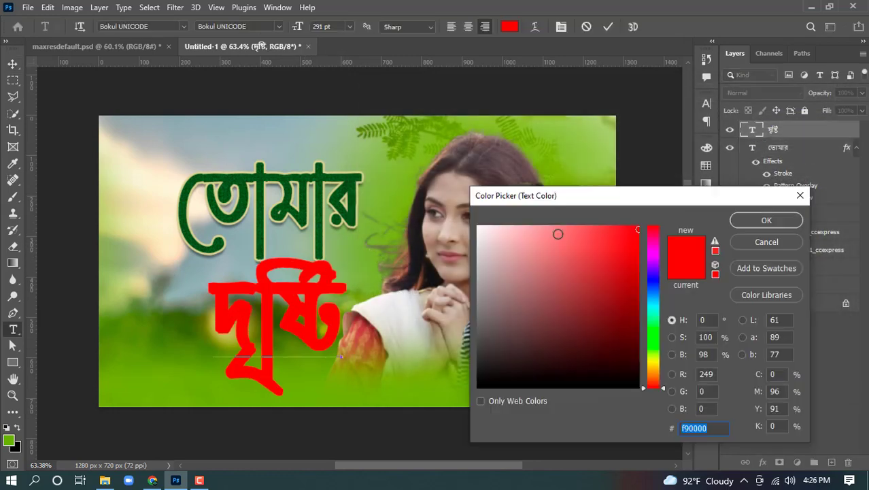
# Step: Change the "দৃষ্টি" title's text colour to a lighter coral red
pyautogui.moveTo(558, 234); pyautogui.dragTo(587, 224)
pyautogui.click(765, 221)
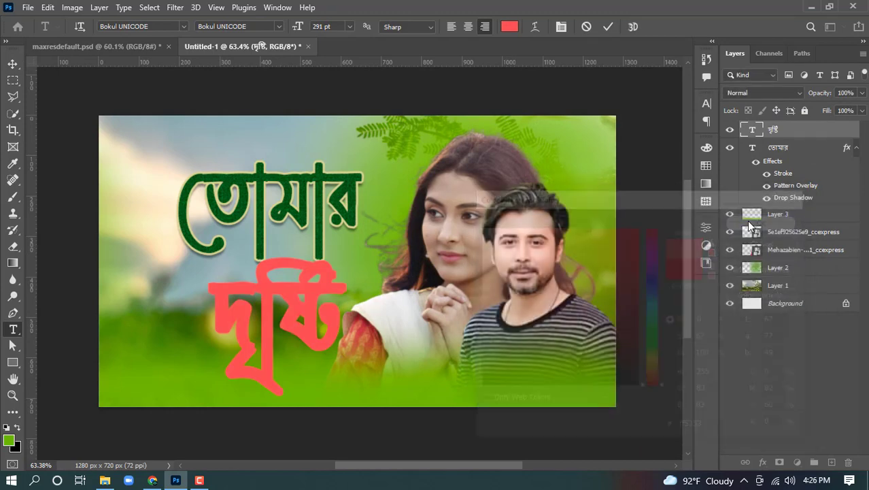
# Step: Add a Pattern Overlay to the "দৃষ্টি" title using the yellow Trees pattern at 10% opacity
pyautogui.doubleClick(831, 136)
pyautogui.click(389, 297)
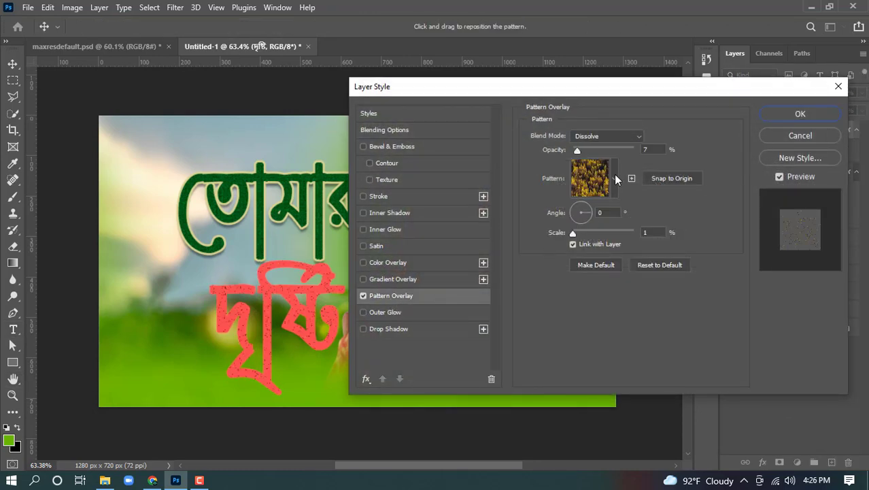
pyautogui.moveTo(578, 149); pyautogui.dragTo(580, 147)
pyautogui.click(579, 148)
pyautogui.click(614, 180)
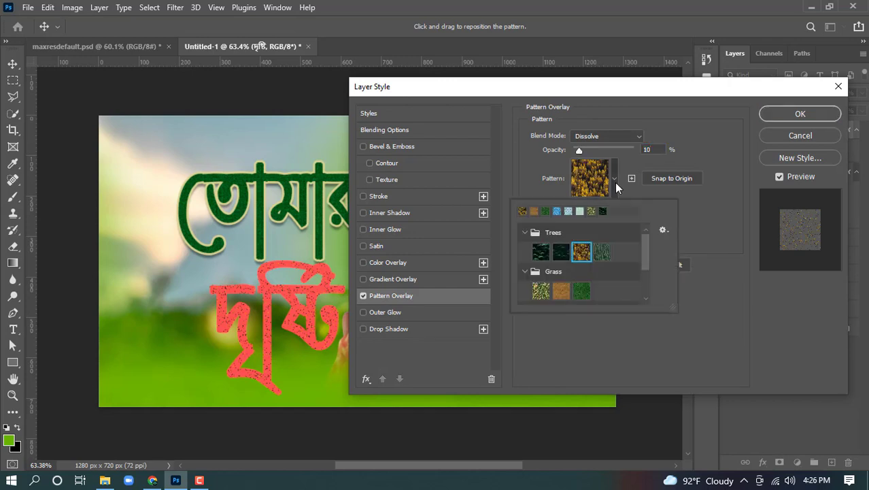
pyautogui.click(559, 292)
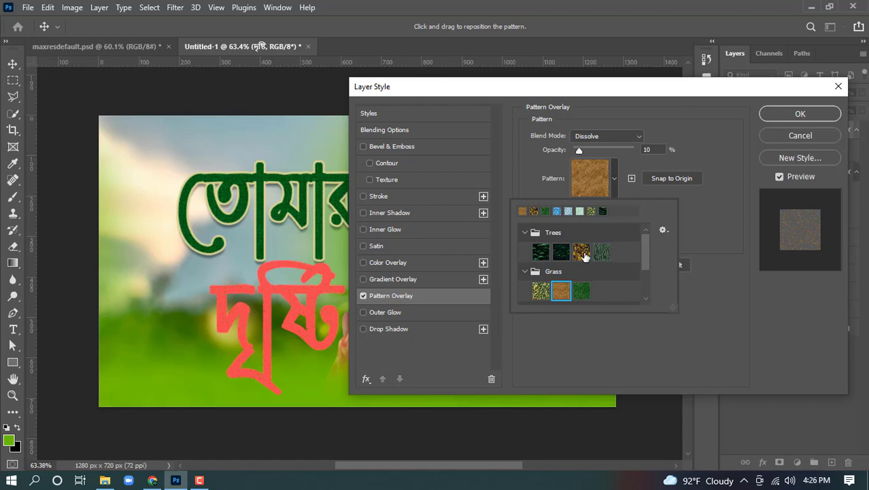
pyautogui.click(583, 253)
pyautogui.click(688, 148)
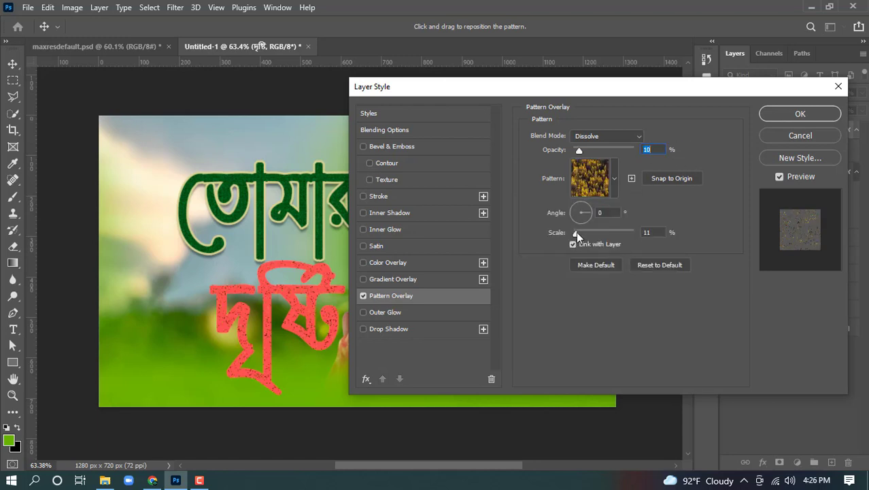
# Step: Compare Normal and Dissolve blending for the pattern overlay, keep Dissolve, set the scale to 13% and apply it
pyautogui.moveTo(576, 231); pyautogui.dragTo(575, 232)
pyautogui.click(624, 136)
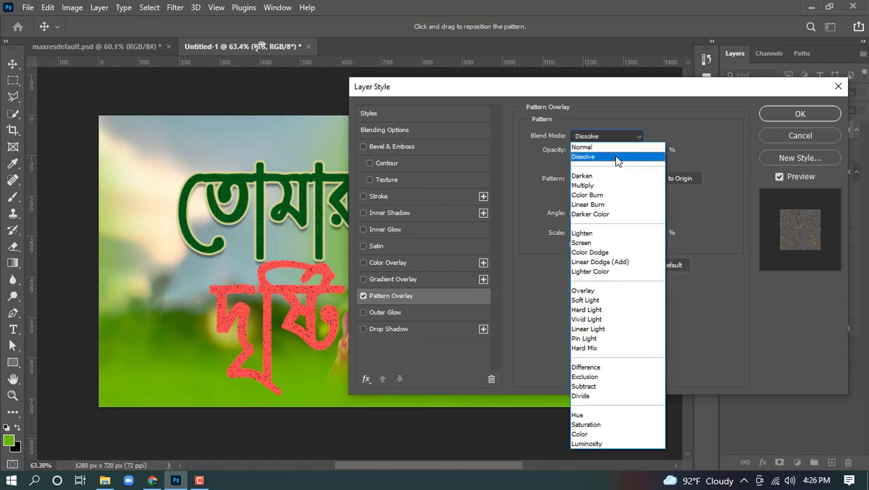
pyautogui.click(618, 158)
pyautogui.click(626, 137)
pyautogui.click(599, 147)
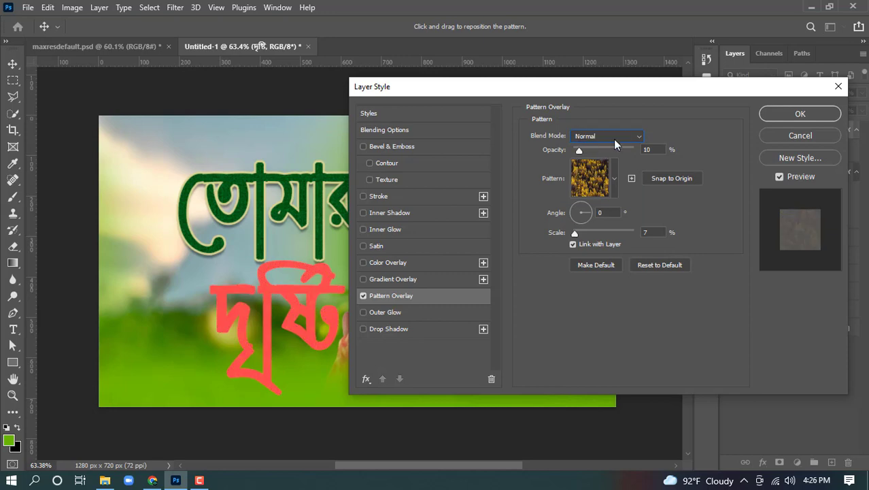
pyautogui.click(617, 134)
pyautogui.click(608, 158)
pyautogui.click(577, 231)
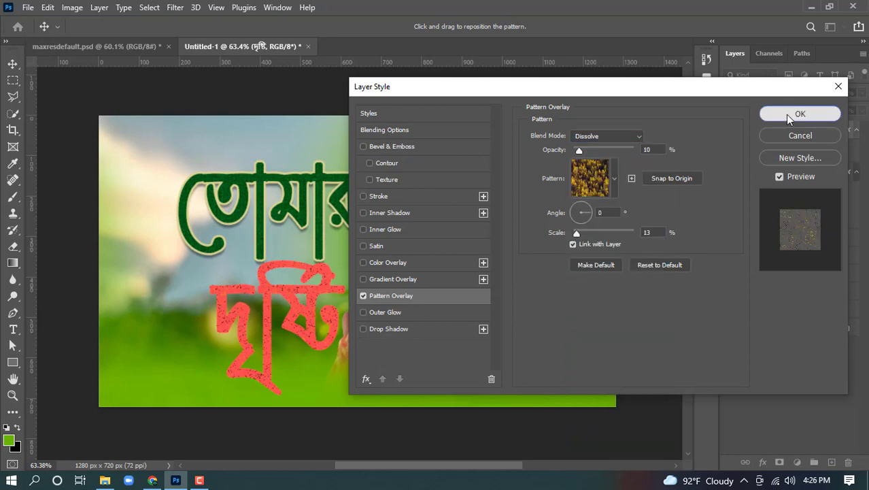
pyautogui.click(789, 114)
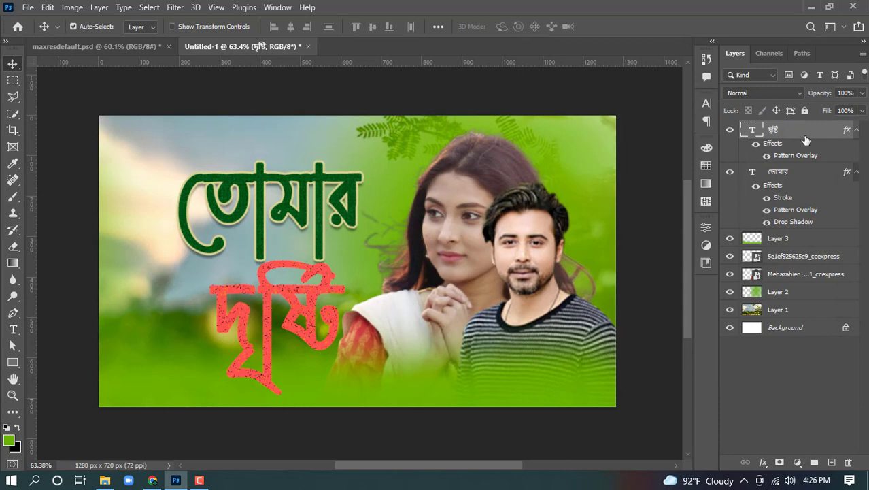
# Step: Give "দৃষ্টি" a 5 px pale yellow outside stroke and a black drop shadow with 11 px distance, 11% spread, 6 px size and raised opacity
pyautogui.doubleClick(806, 140)
pyautogui.click(378, 197)
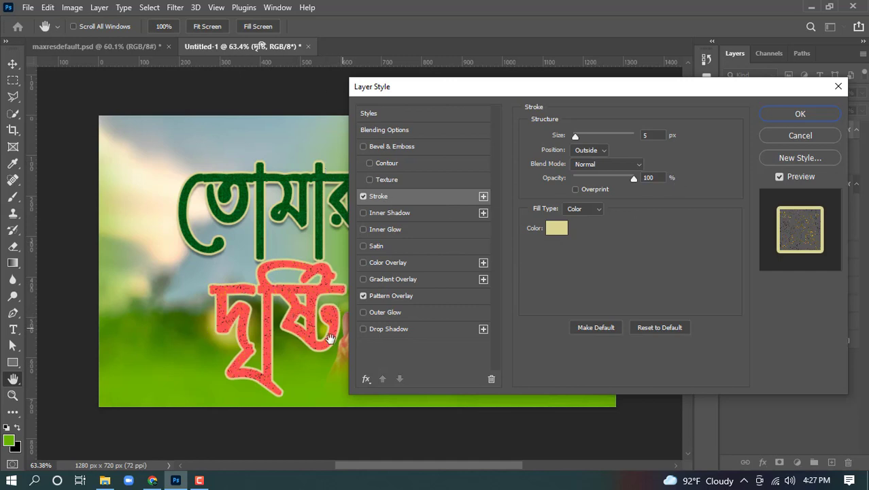
pyautogui.click(376, 330)
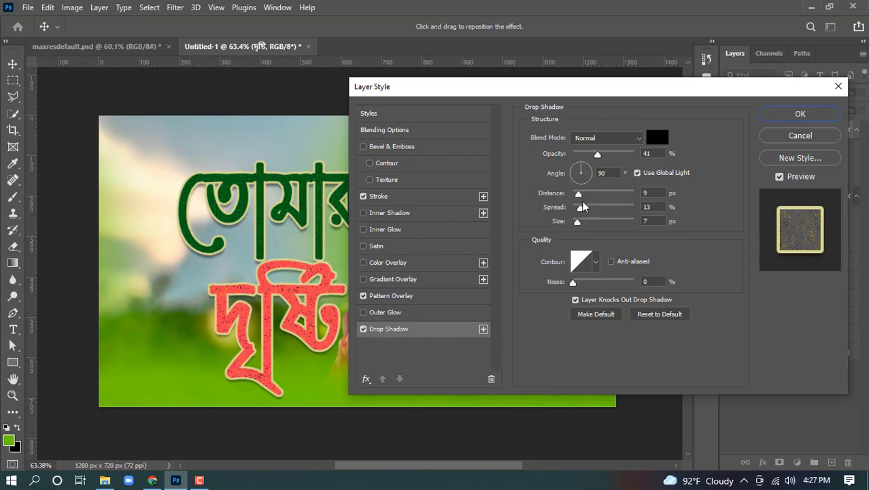
pyautogui.moveTo(579, 194); pyautogui.dragTo(577, 222)
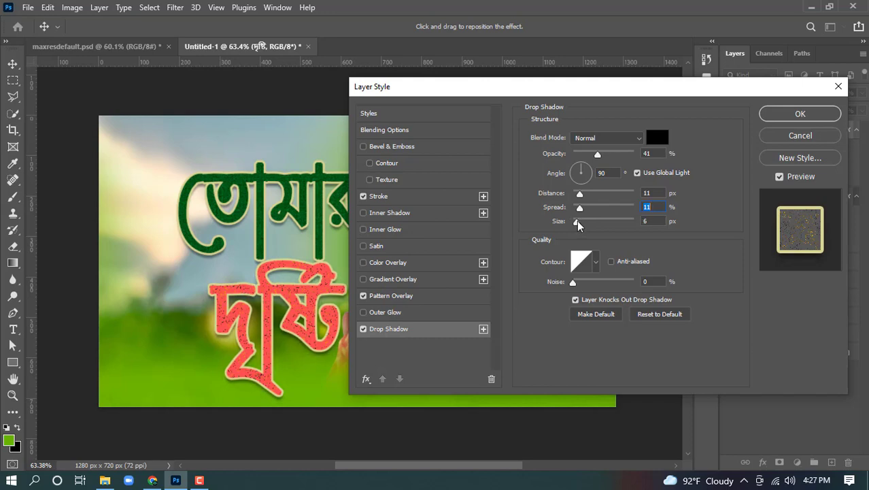
pyautogui.moveTo(598, 156); pyautogui.dragTo(604, 158)
pyautogui.click(789, 115)
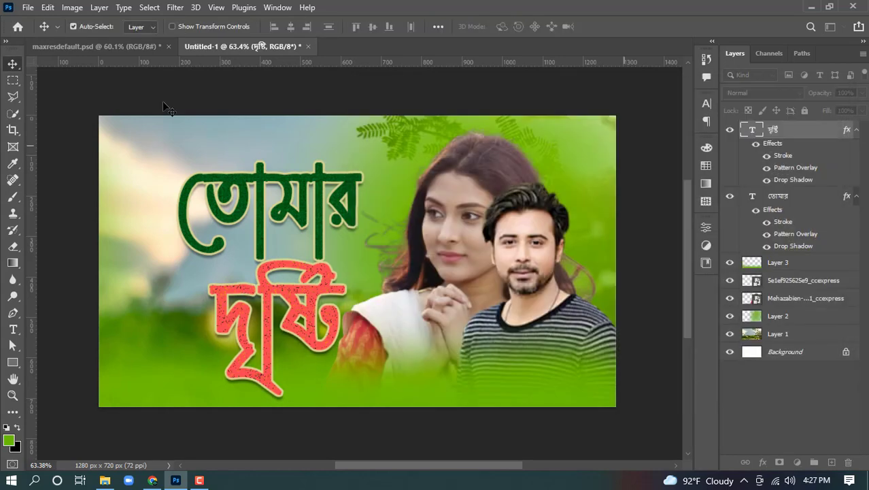
# Step: Compare the styled titles with the finished thumbnail in maxresdefault.psd
pyautogui.click(132, 45)
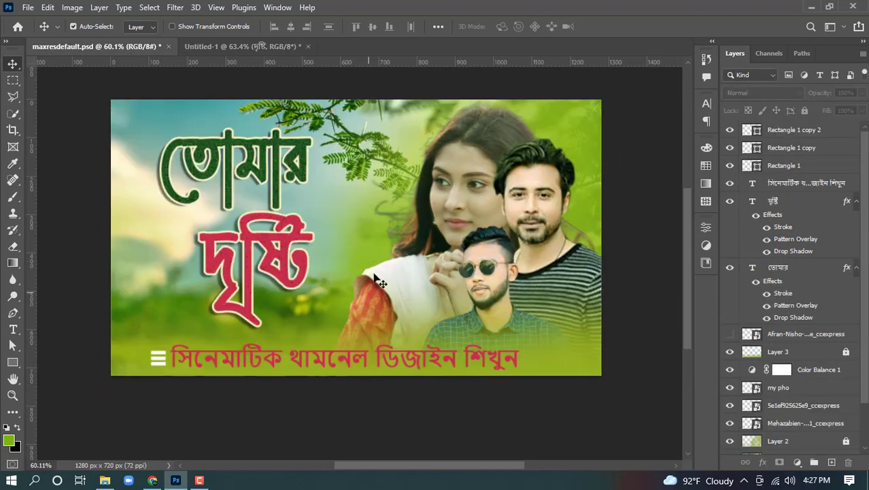
pyautogui.click(251, 45)
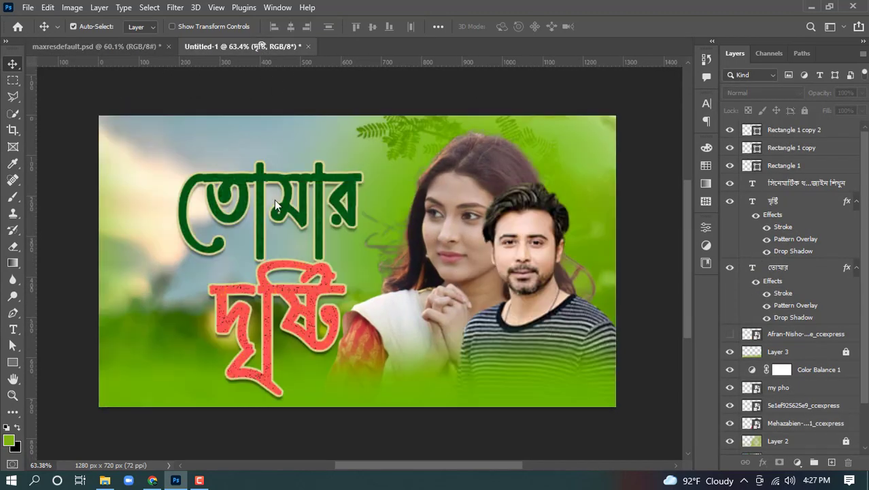
pyautogui.click(332, 315)
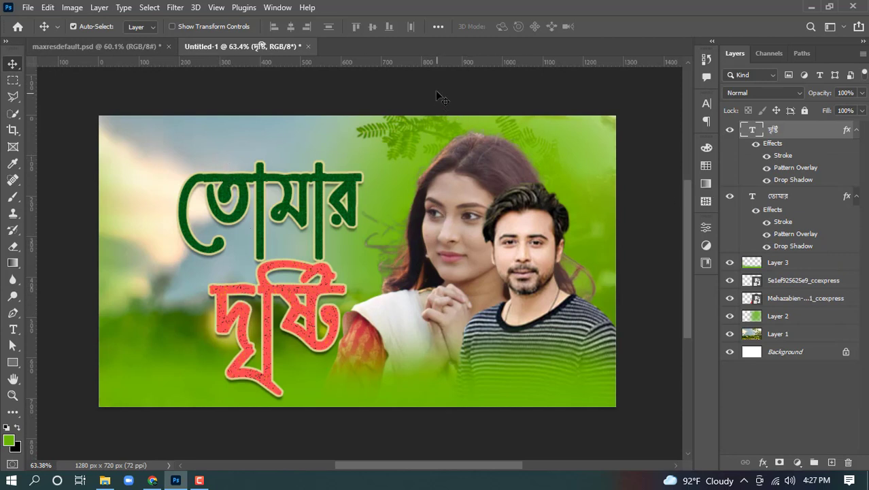
# Step: Lock Layer 1, Layer 2, Layer 3 and both portrait layers completely
pyautogui.moveTo(436, 94); pyautogui.dragTo(604, 402)
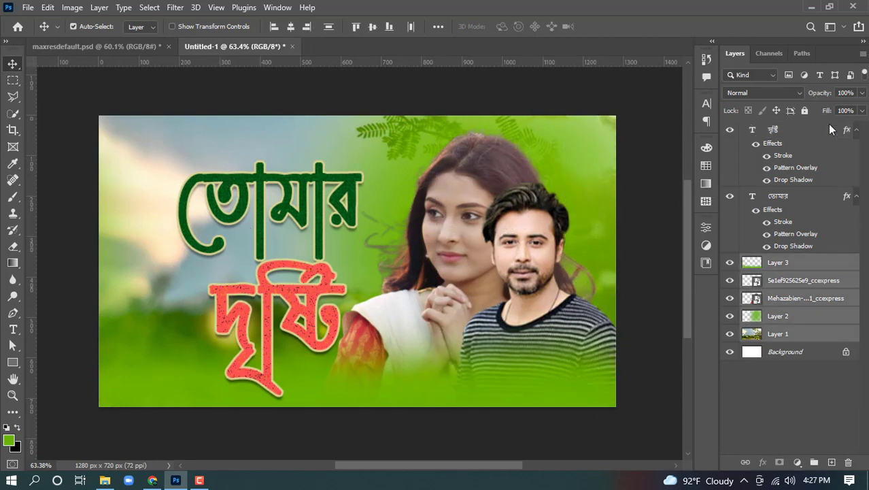
pyautogui.scroll(4, 834, 166)
pyautogui.scroll(-6, 825, 178)
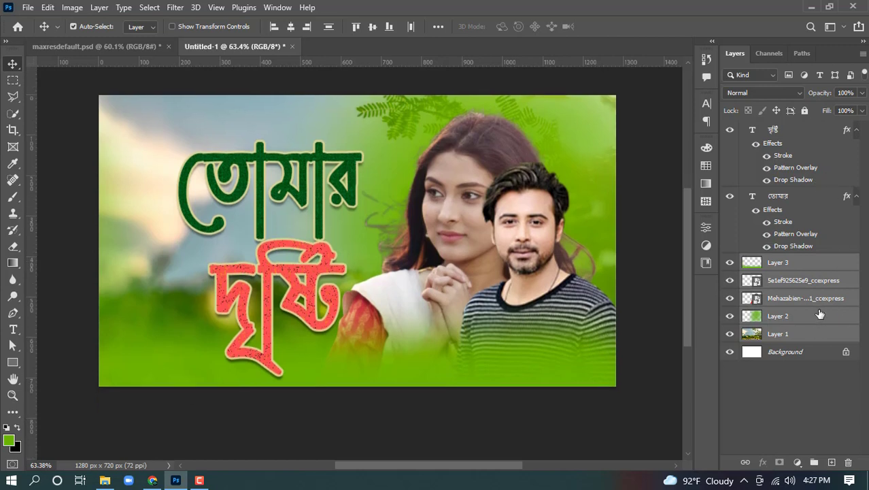
pyautogui.click(805, 110)
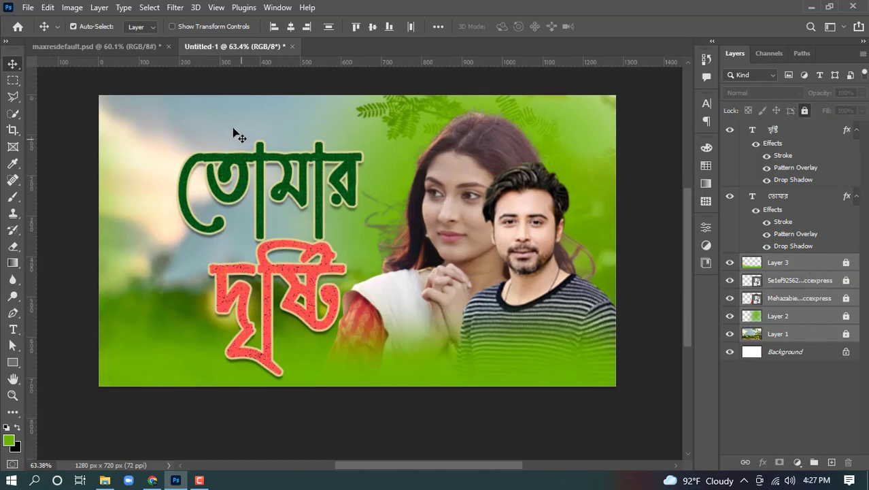
# Step: Select both Bengali titles, move them up towards the canvas's left edge and scale them proportionally to 111.45%
pyautogui.moveTo(234, 133); pyautogui.dragTo(276, 261)
pyautogui.hotkey('ctrl', 't')
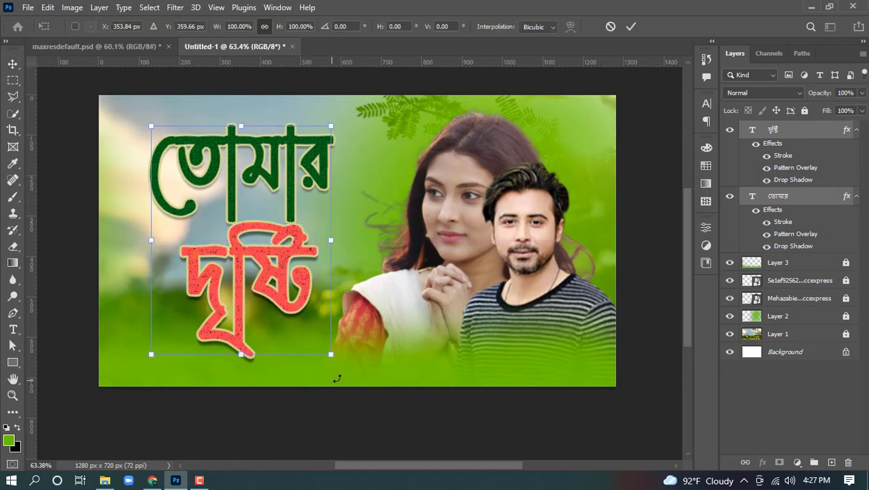
pyautogui.moveTo(331, 353); pyautogui.dragTo(350, 381)
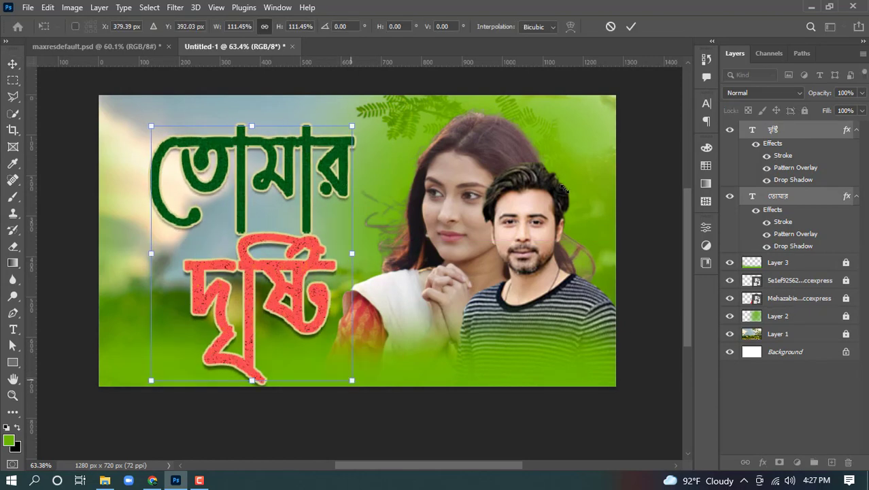
pyautogui.click(631, 26)
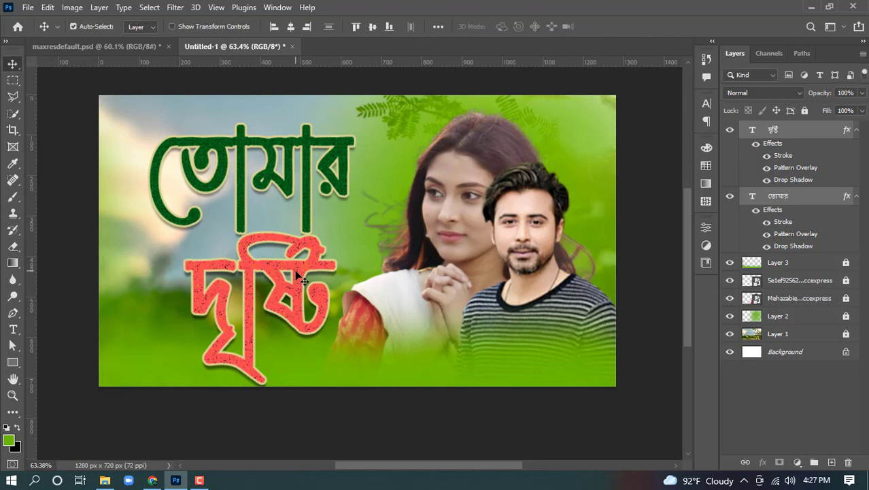
# Step: Shift both titles slightly up and left, and offset "দৃষ্টি" to the right beneath the end of "তোমার"
pyautogui.moveTo(299, 278); pyautogui.dragTo(331, 275)
pyautogui.click(408, 168)
pyautogui.click(273, 277)
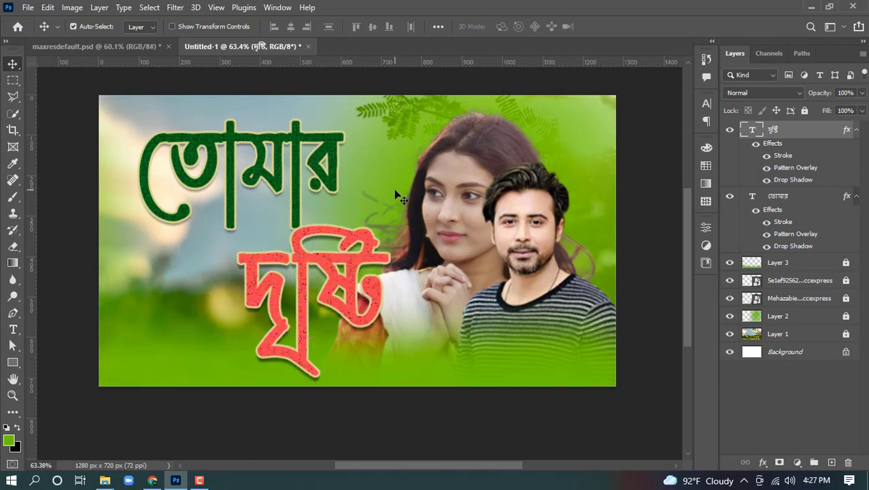
pyautogui.click(396, 192)
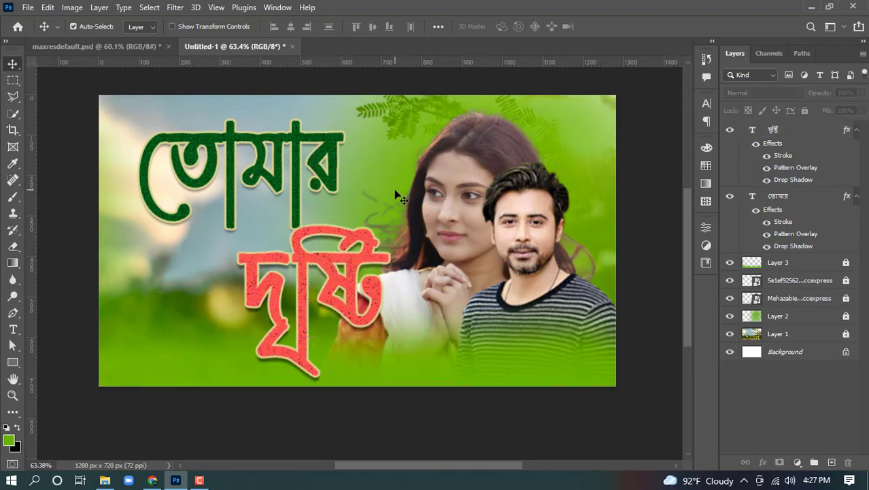
pyautogui.moveTo(429, 221); pyautogui.dragTo(423, 230)
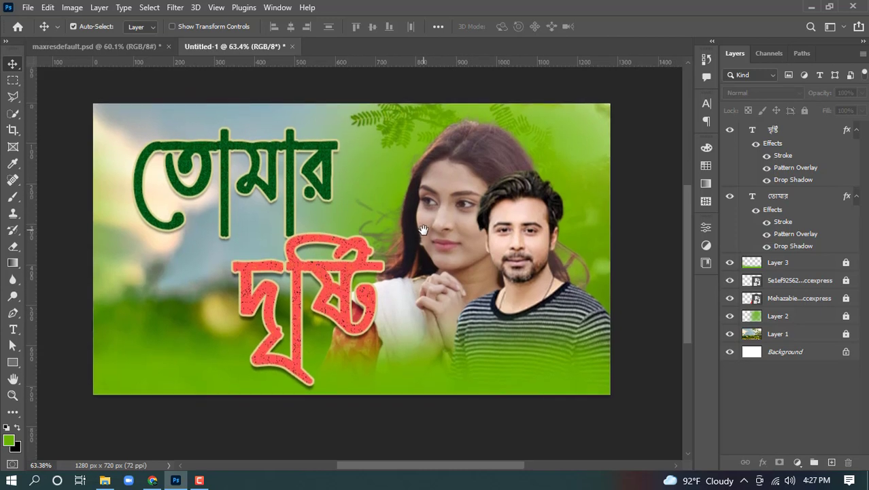